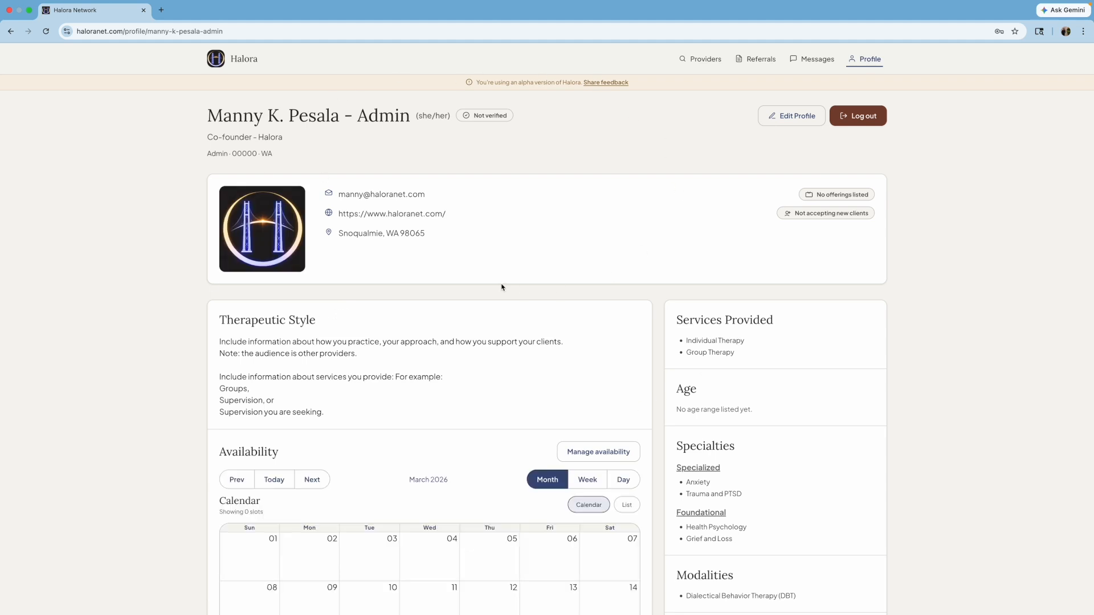
- Open the admin profile in edit mode
click(792, 117)
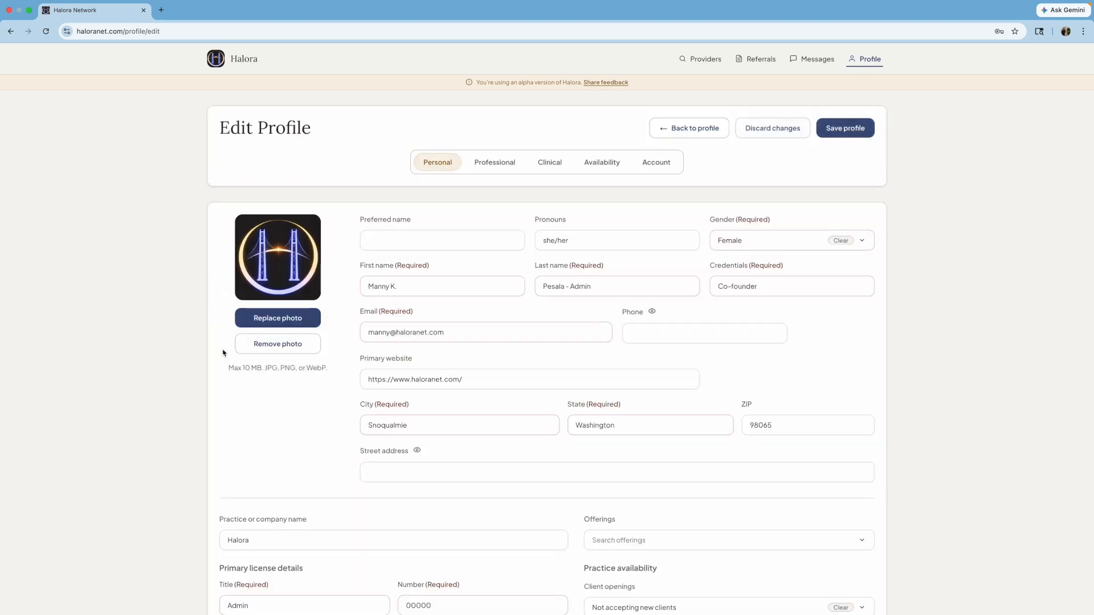
scroll(223, 353, down, 1)
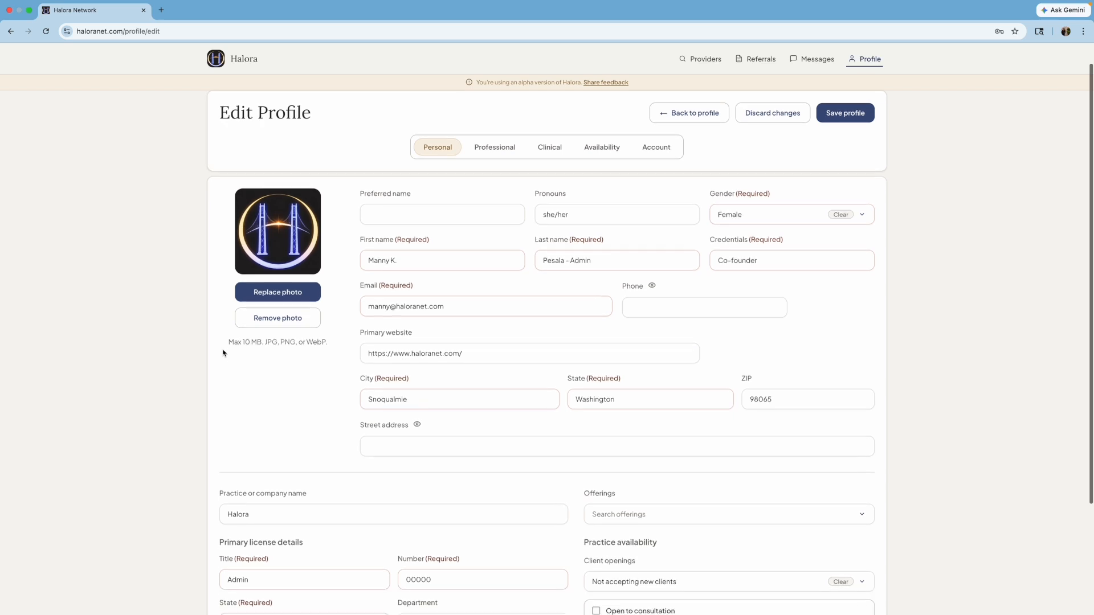
scroll(222, 352, up, 1)
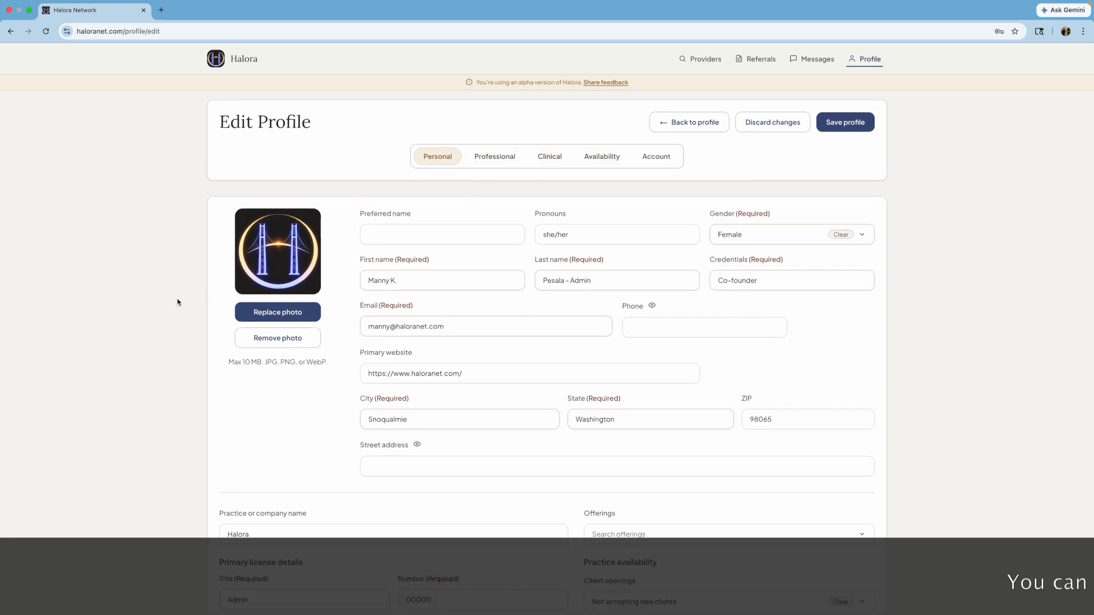
scroll(178, 302, down, 4)
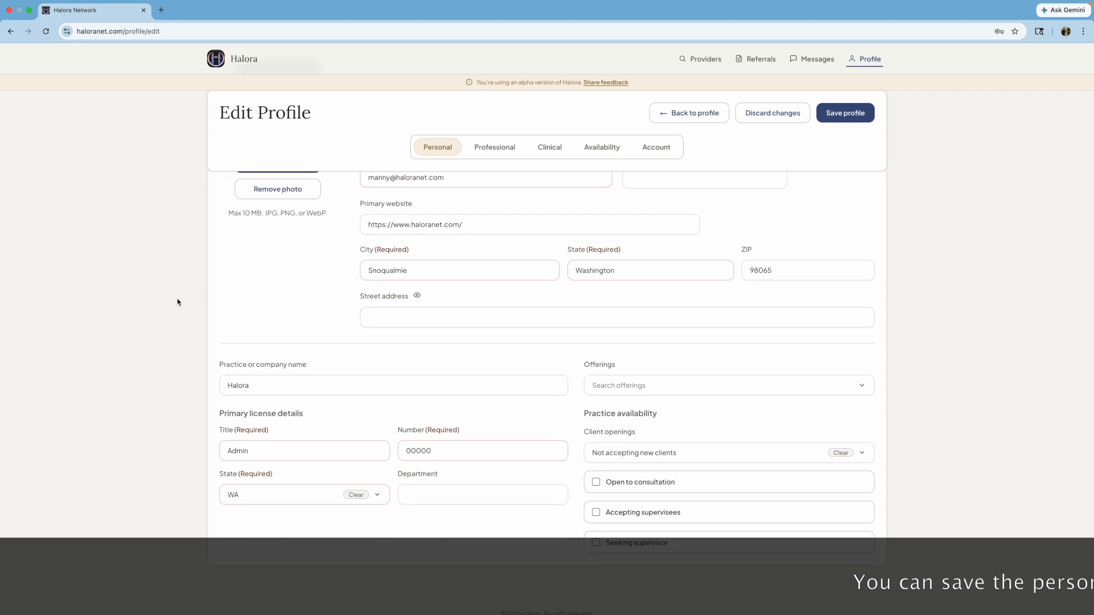
scroll(178, 303, up, 3)
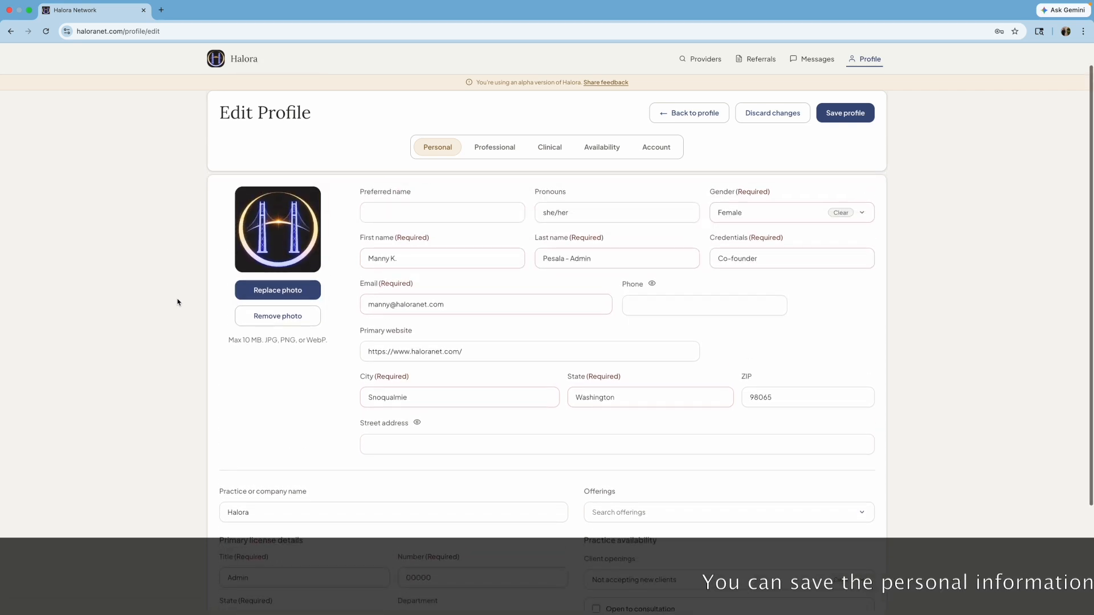
scroll(178, 302, up, 1)
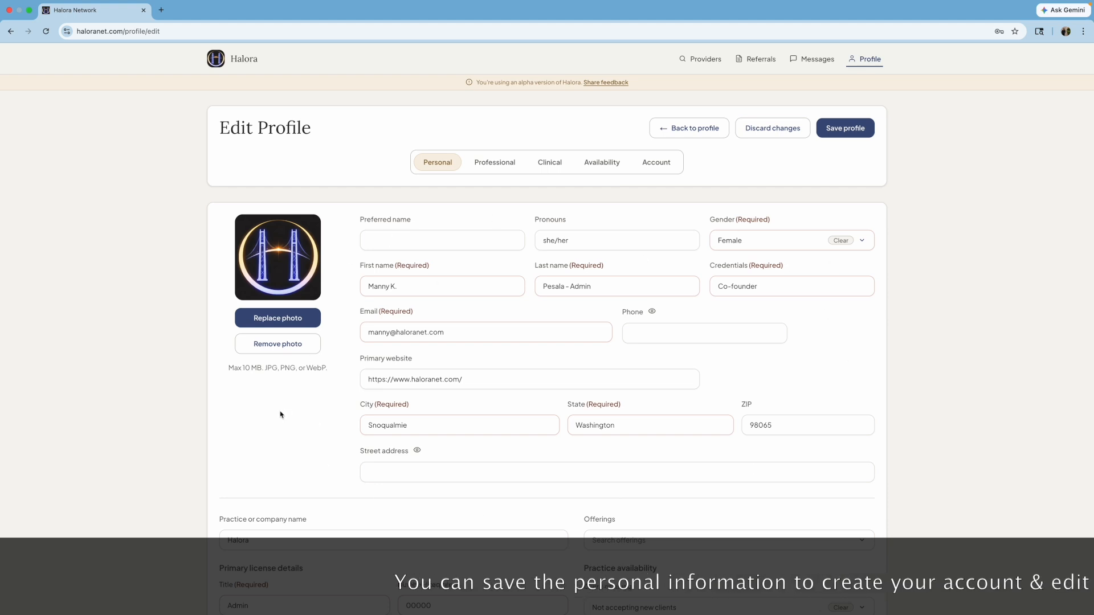
scroll(279, 415, down, 2)
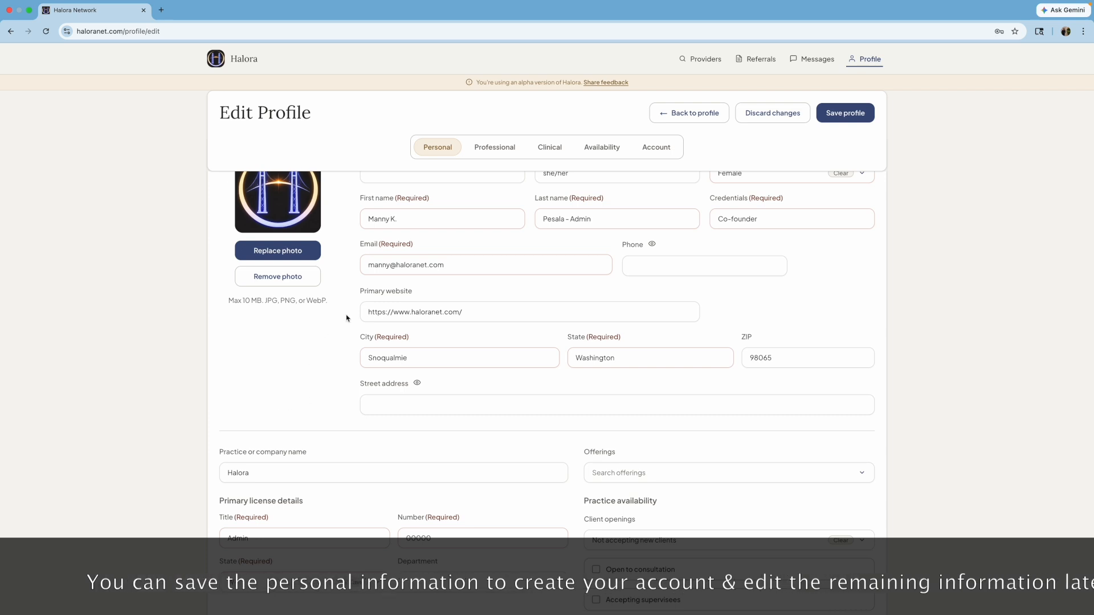
click(362, 291)
drag(362, 291, 434, 287)
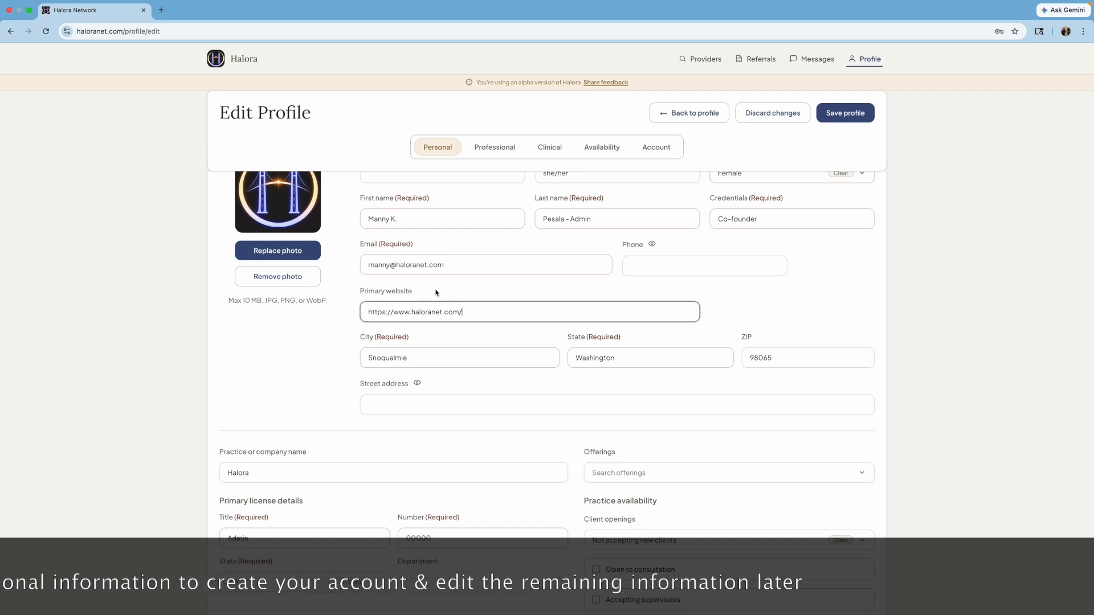
double_click(399, 291)
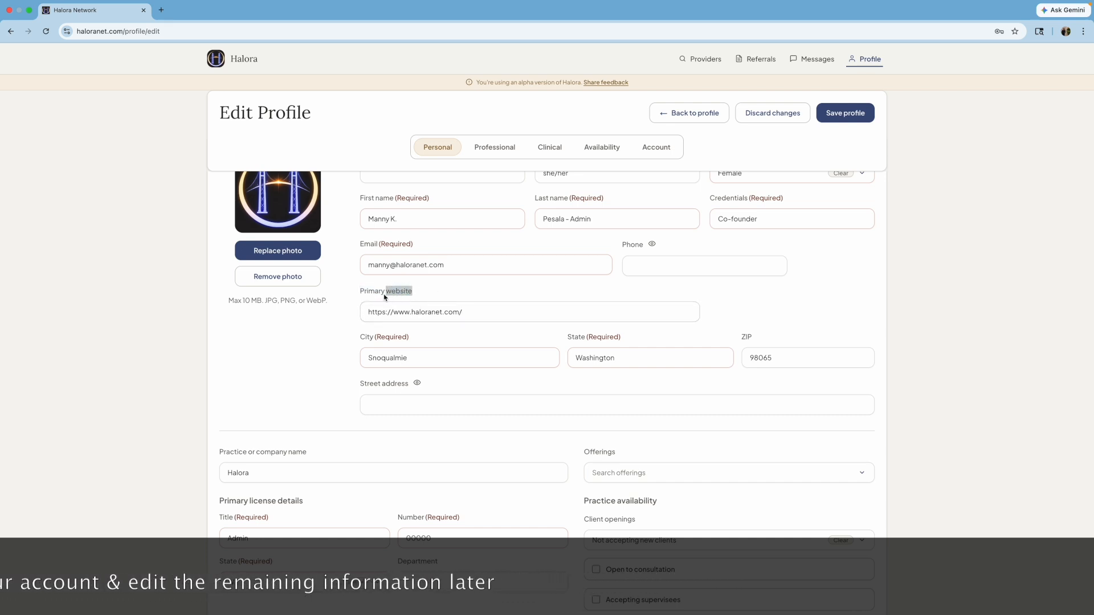
click(385, 297)
click(262, 413)
drag(365, 388, 410, 385)
click(388, 387)
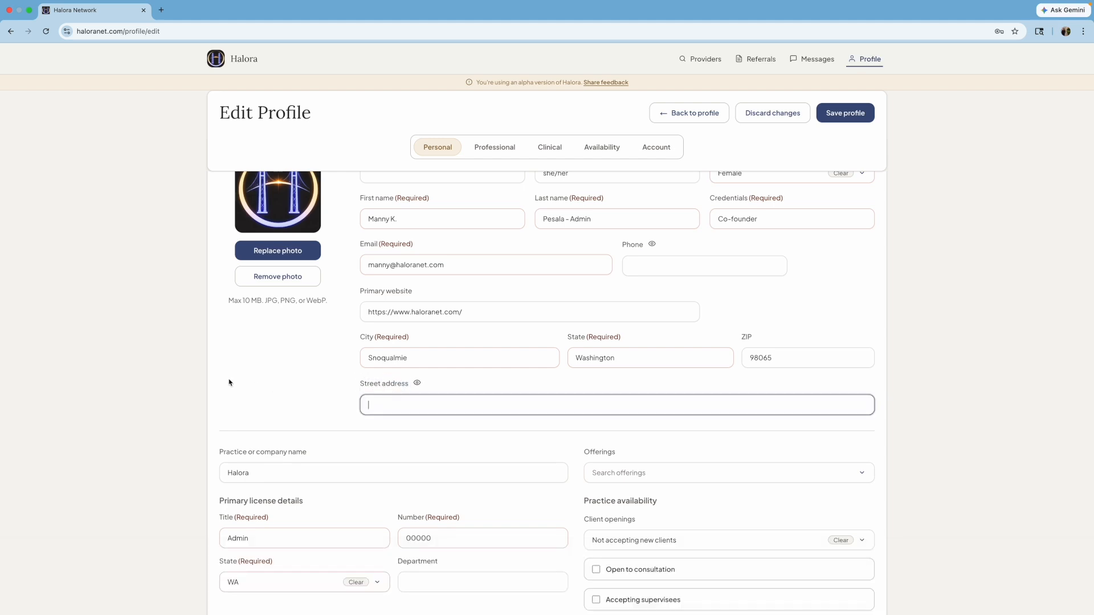
click(341, 383)
- Tick Open to consultation under Practice availability
scroll(342, 383, down, 2)
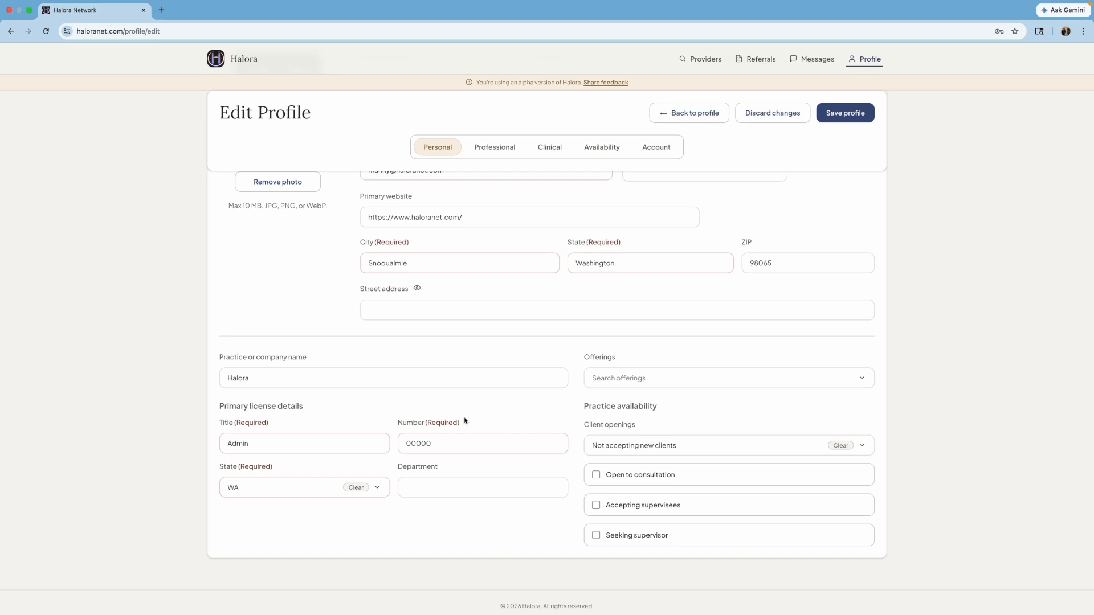
scroll(468, 416, down, 1)
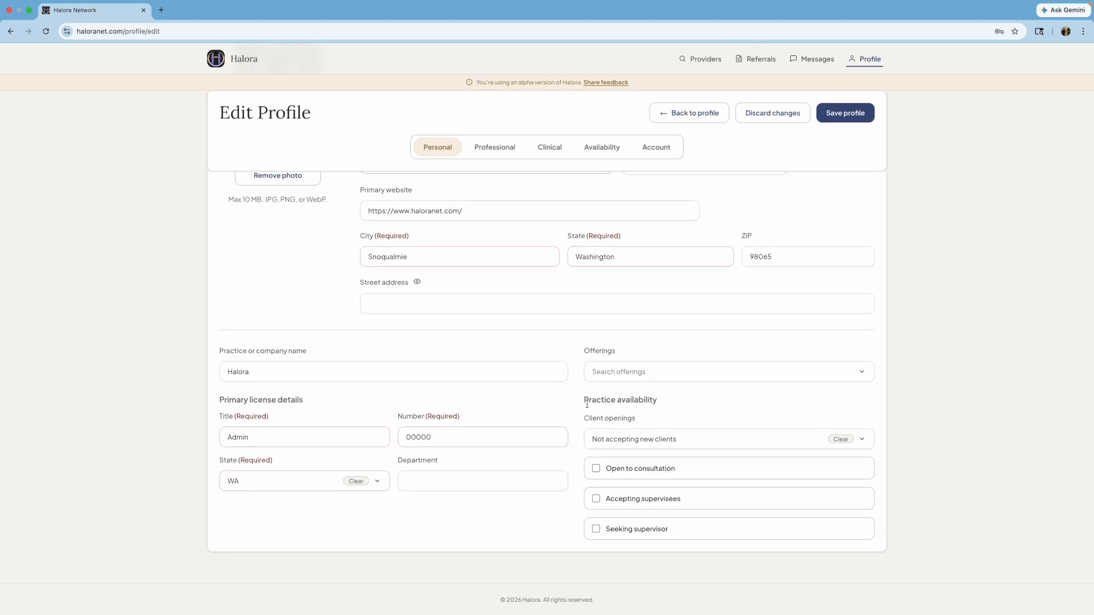
drag(585, 401, 681, 405)
click(681, 405)
click(596, 469)
- On the Professional tab, fill in the Therapeutic Style description
click(494, 148)
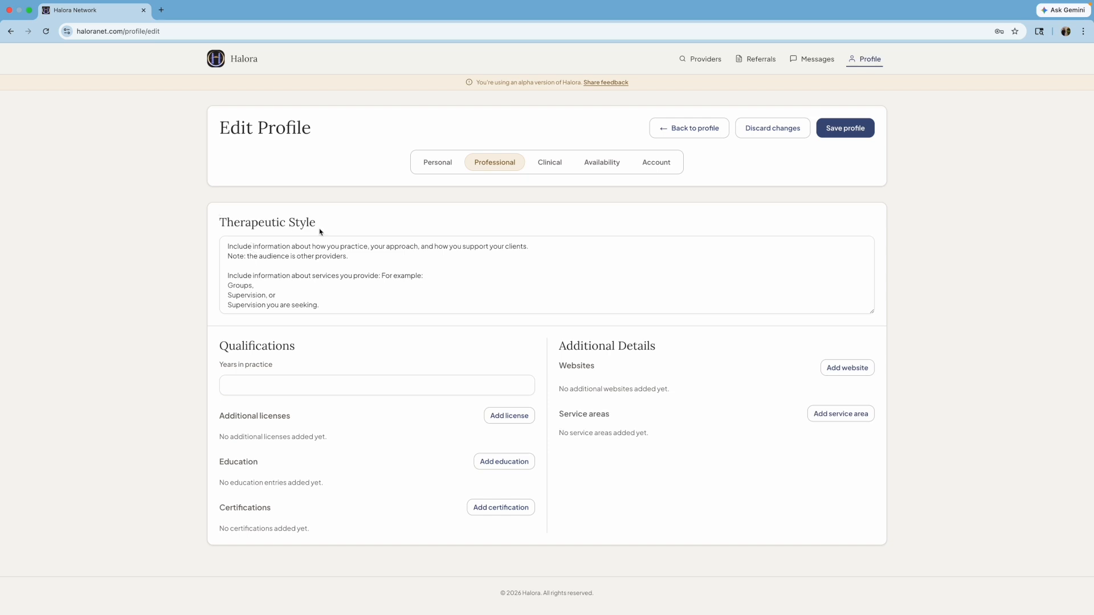
click(366, 263)
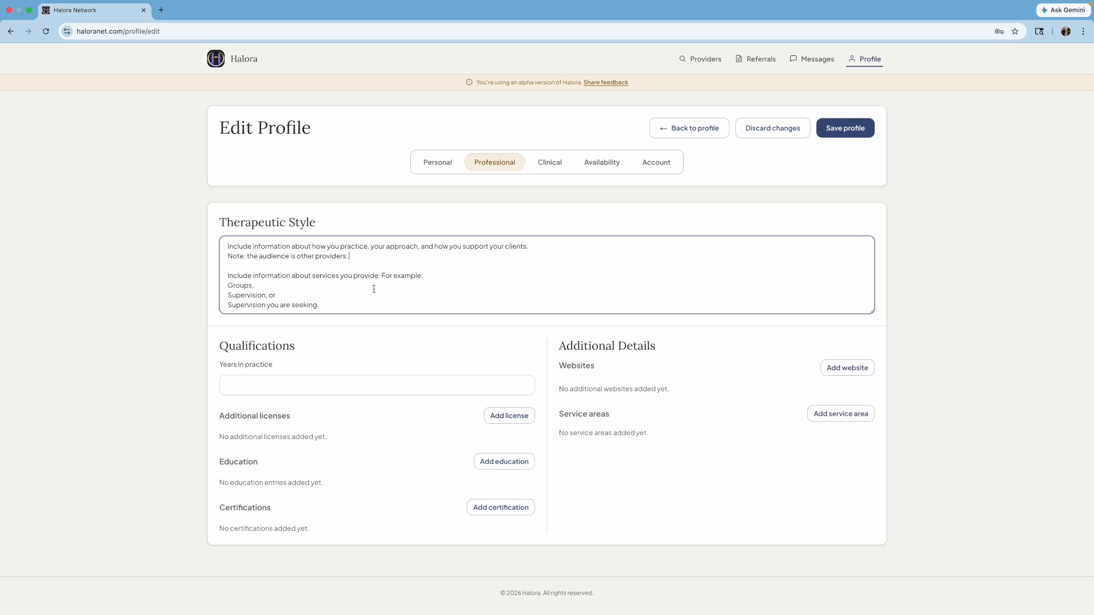
click(336, 341)
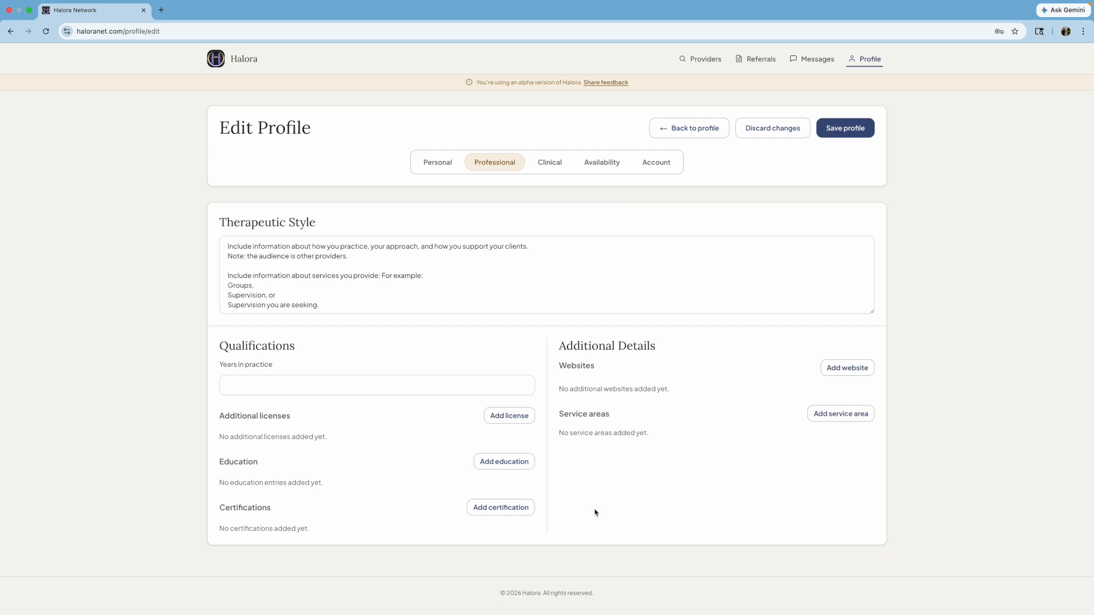
- Add a website entry titled 'Psychology Today' and save it without a URL
click(859, 373)
click(645, 416)
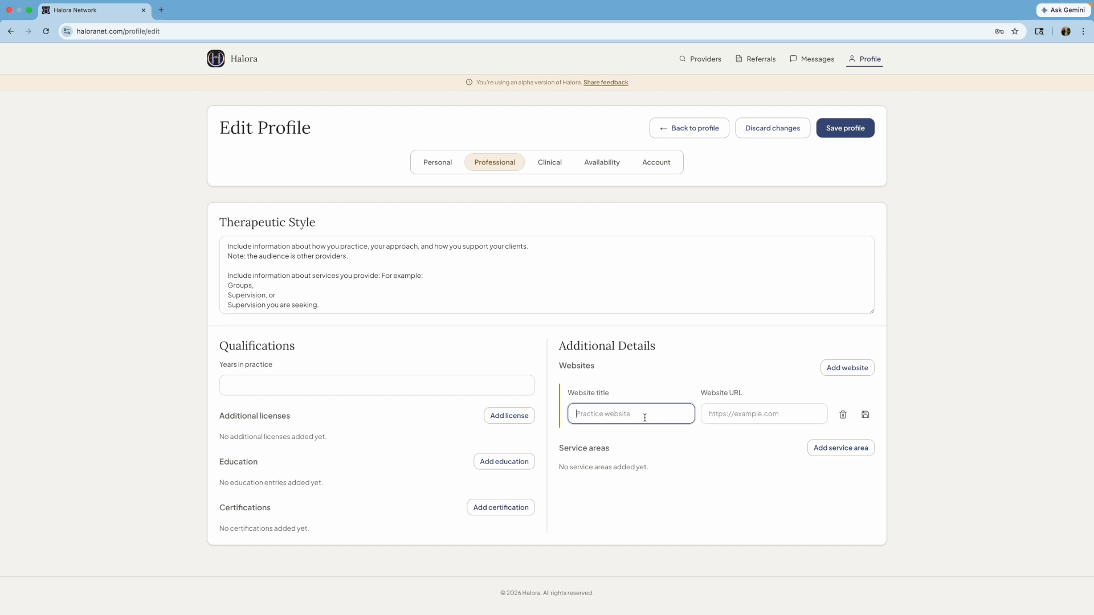
text(Psychology Tod)
text(ay)
key(Tab)
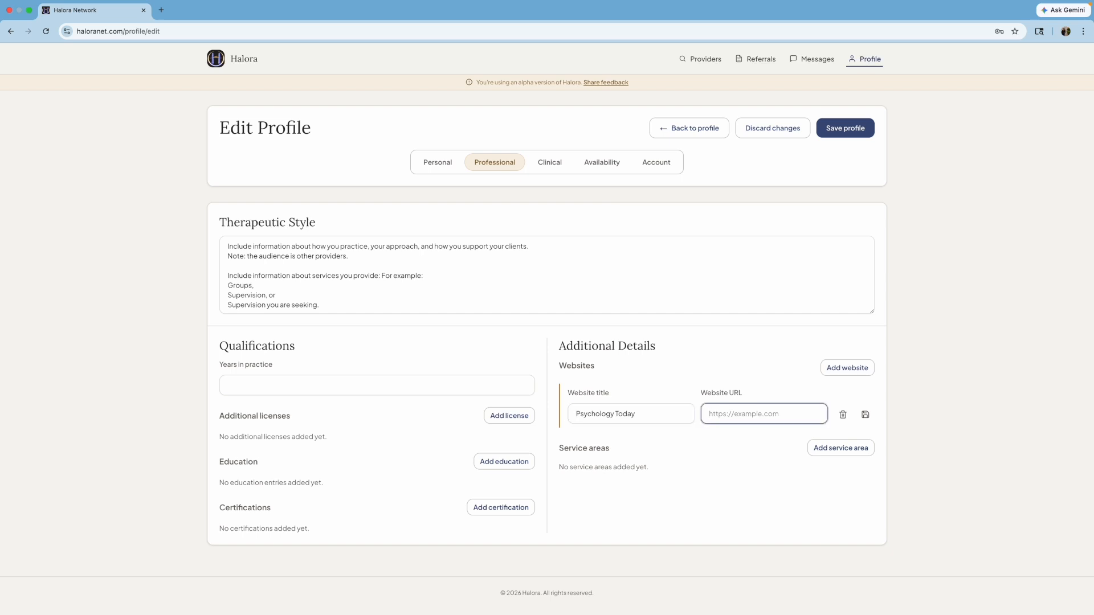
click(864, 414)
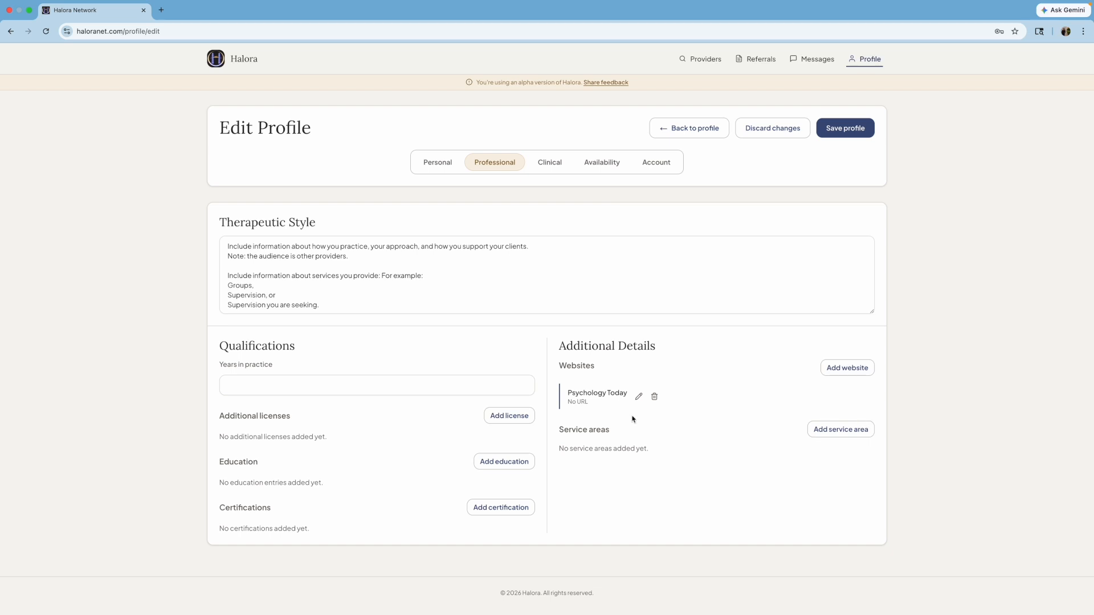
click(638, 397)
click(865, 416)
- Switch to the Clinical tab and browse the Modalities list without changing it
click(550, 163)
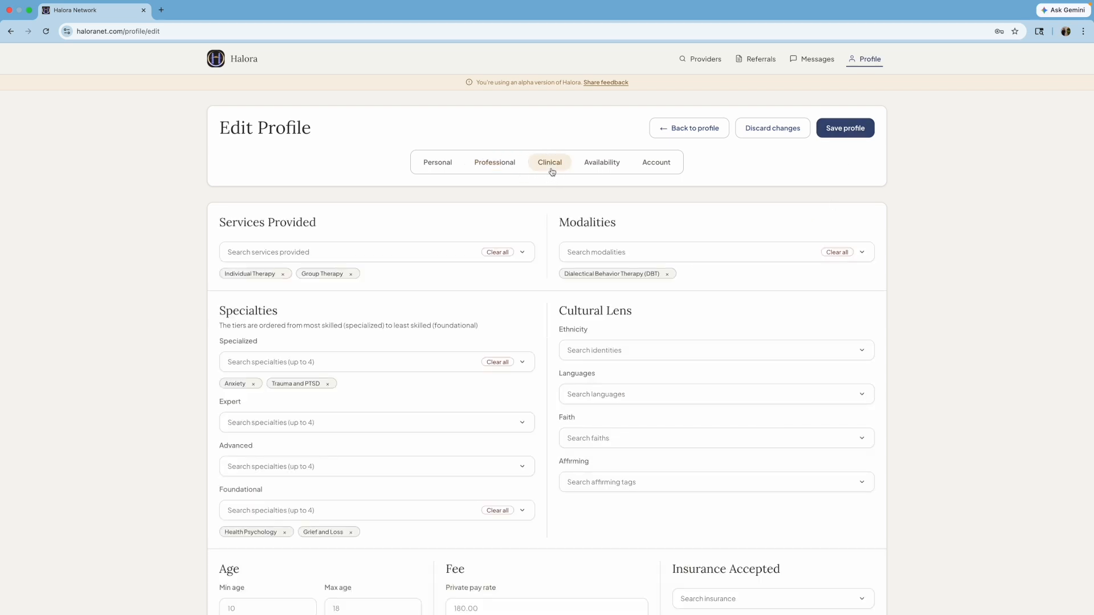
drag(220, 222, 335, 221)
click(336, 228)
click(648, 252)
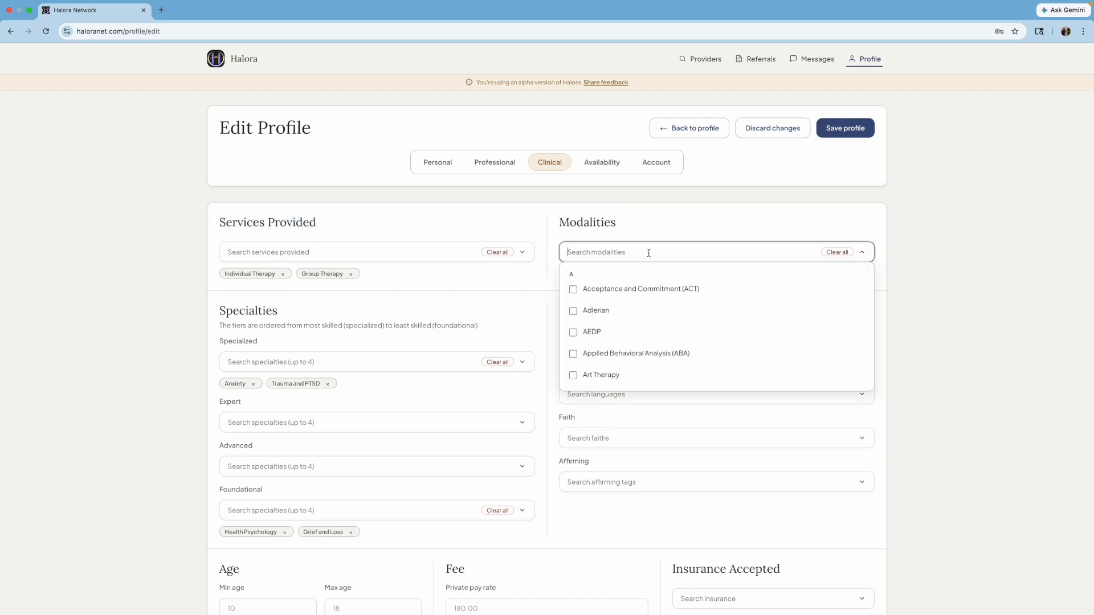
scroll(633, 342, down, 5)
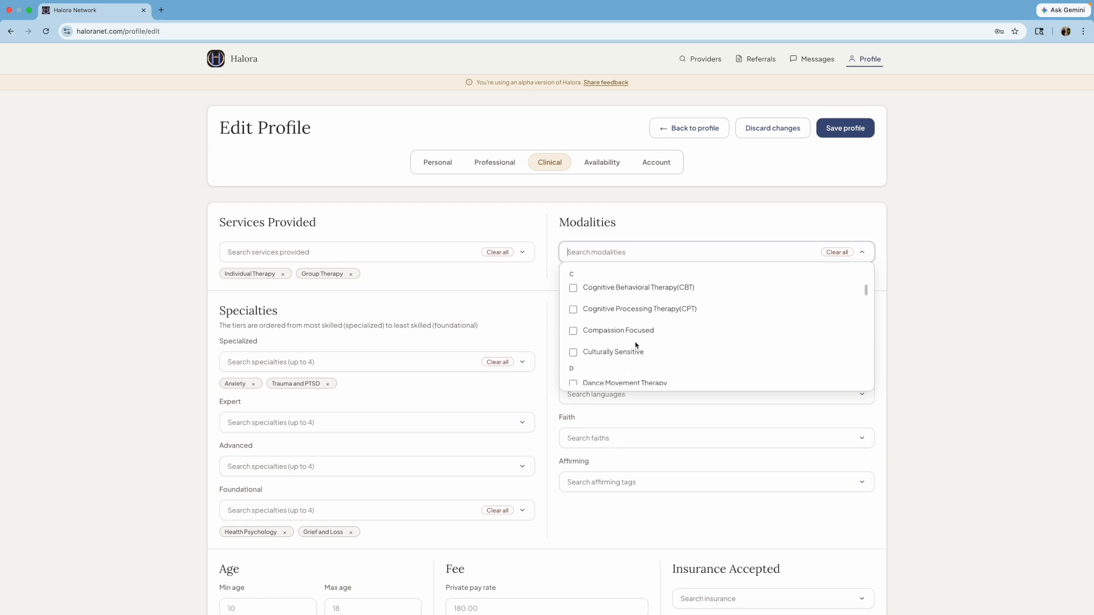
click(452, 280)
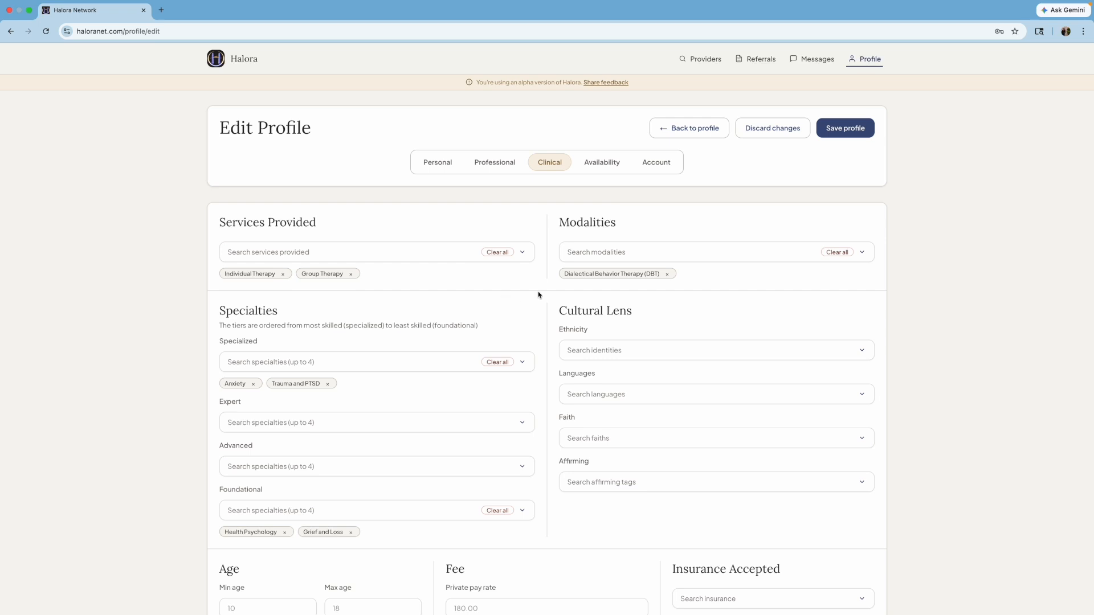
drag(563, 274, 650, 273)
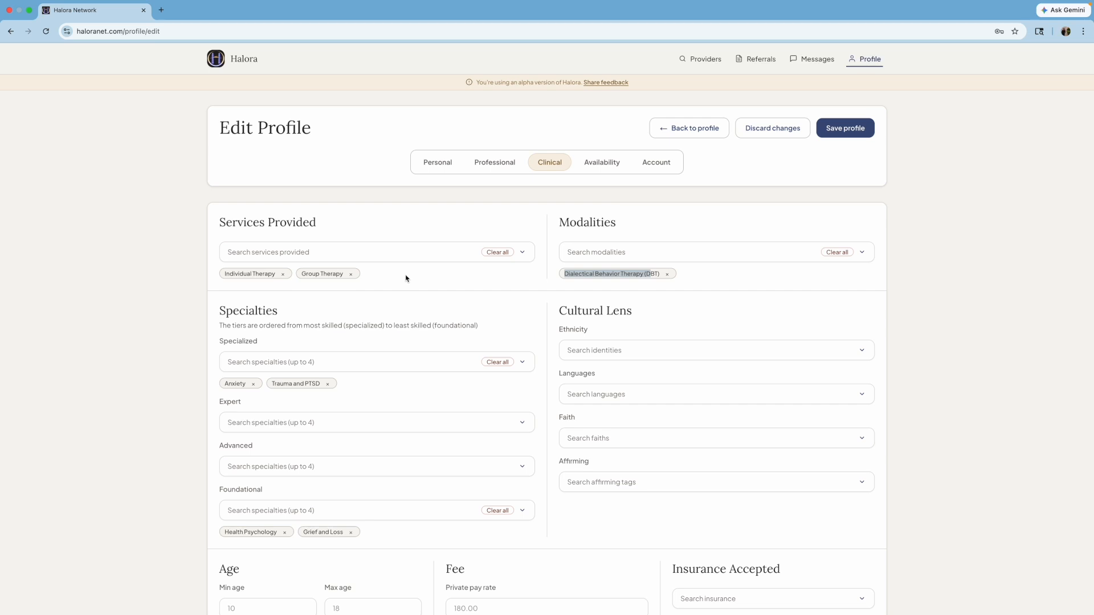
scroll(406, 278, down, 1)
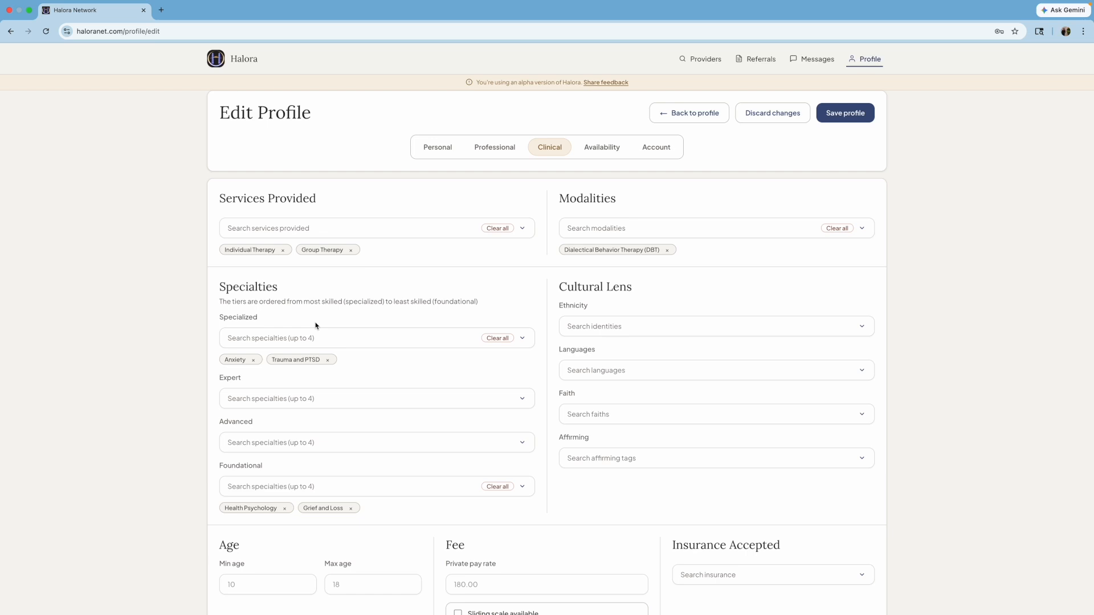
scroll(315, 326, down, 1)
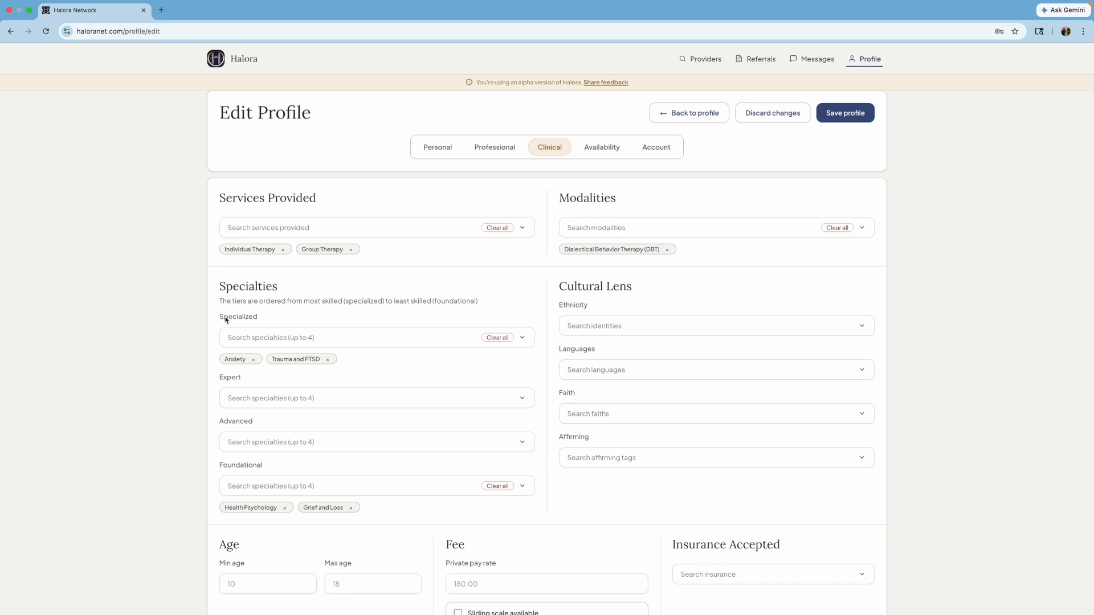
drag(218, 318, 278, 316)
click(278, 317)
drag(219, 468, 284, 469)
click(284, 469)
scroll(296, 470, down, 2)
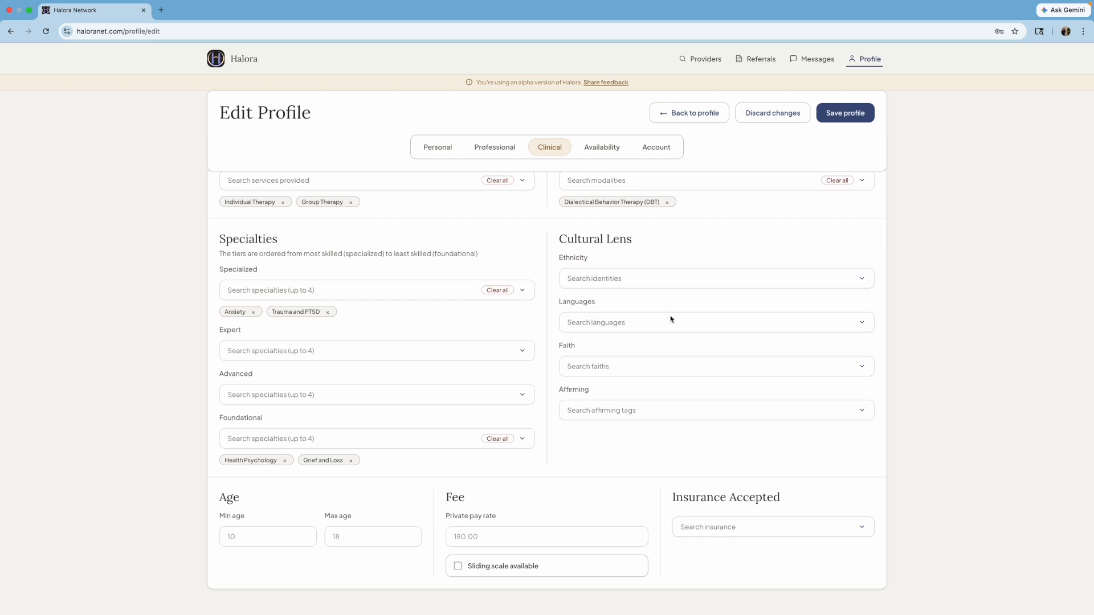
drag(563, 235, 647, 244)
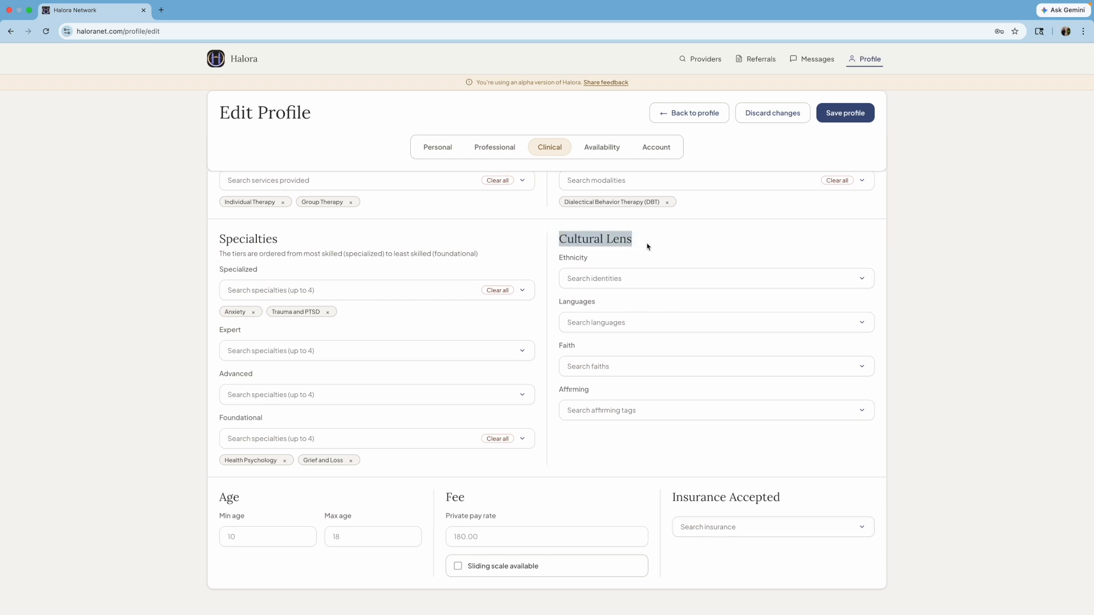
- Tag the profile with Asian ethnicity
click(647, 245)
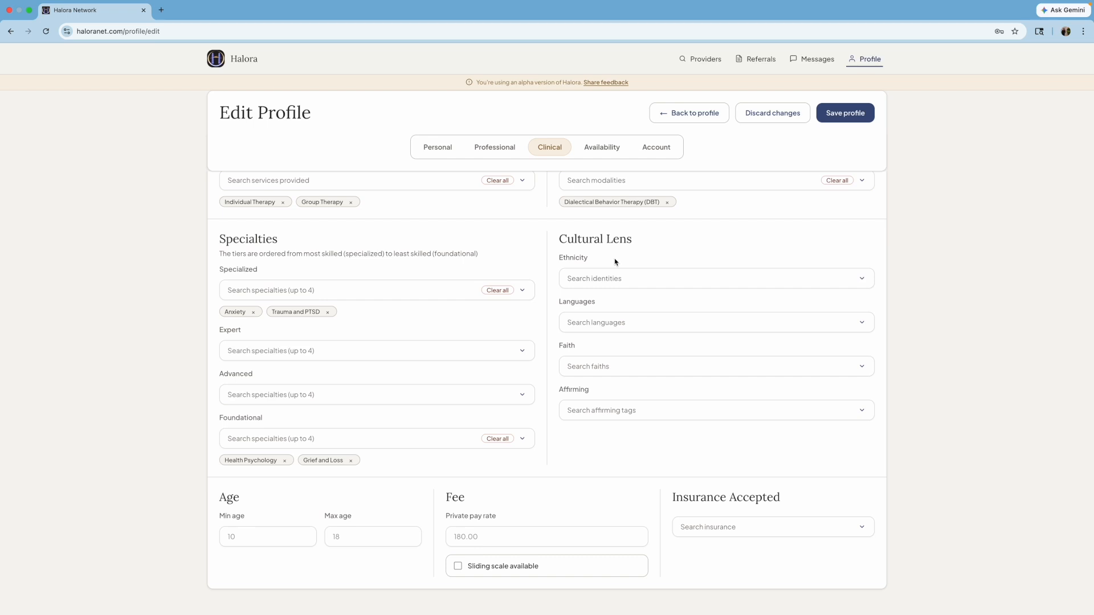
click(650, 281)
click(589, 325)
click(718, 265)
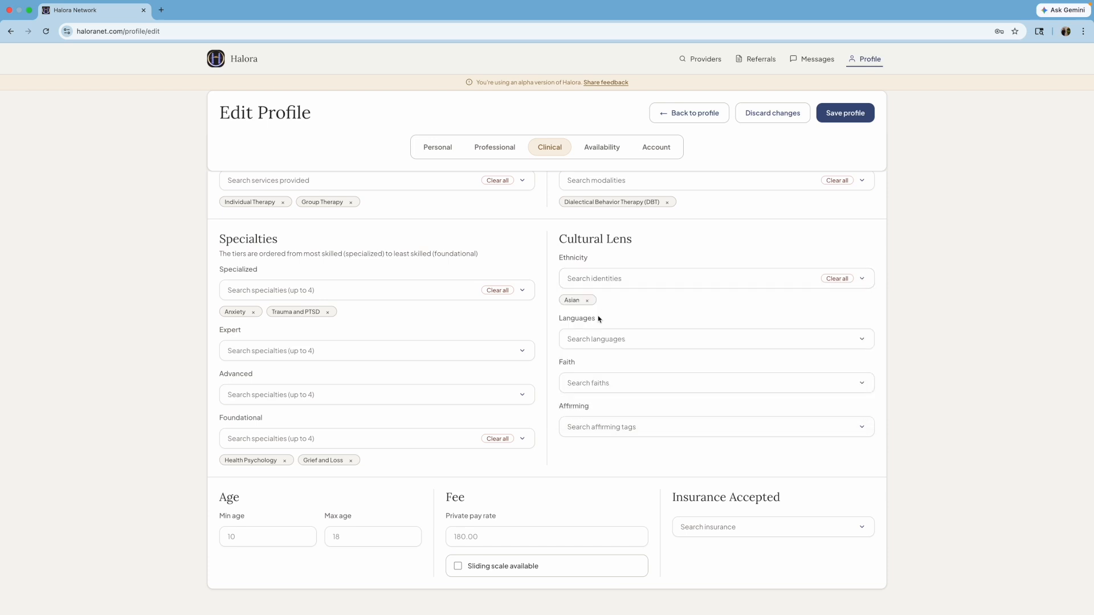
- Close the Affirming tag list unchanged and bring up the March 2026 Availability calendar
click(643, 428)
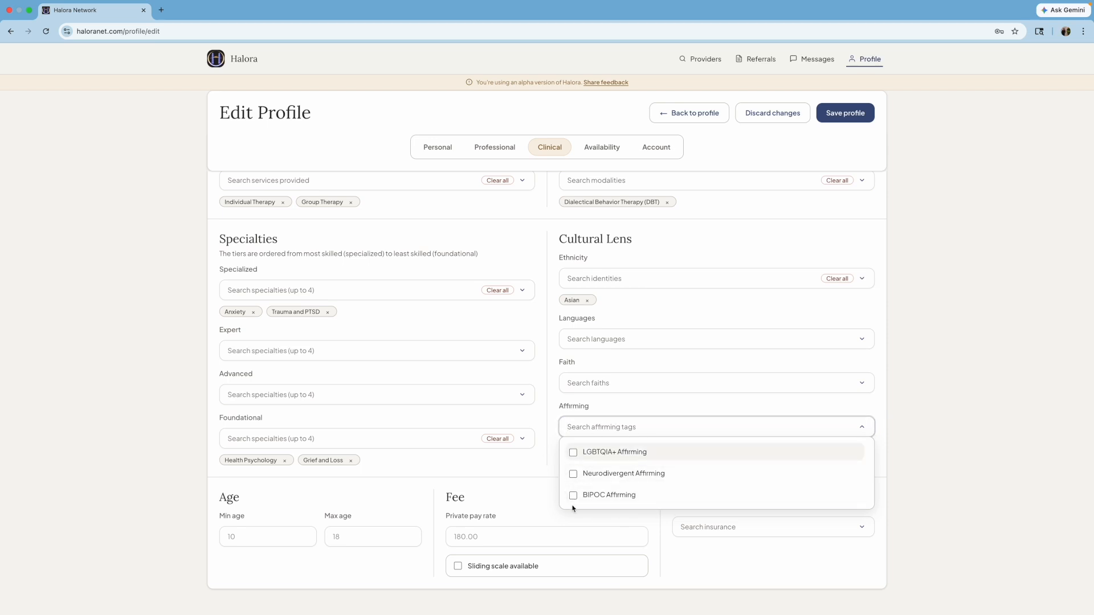
click(907, 519)
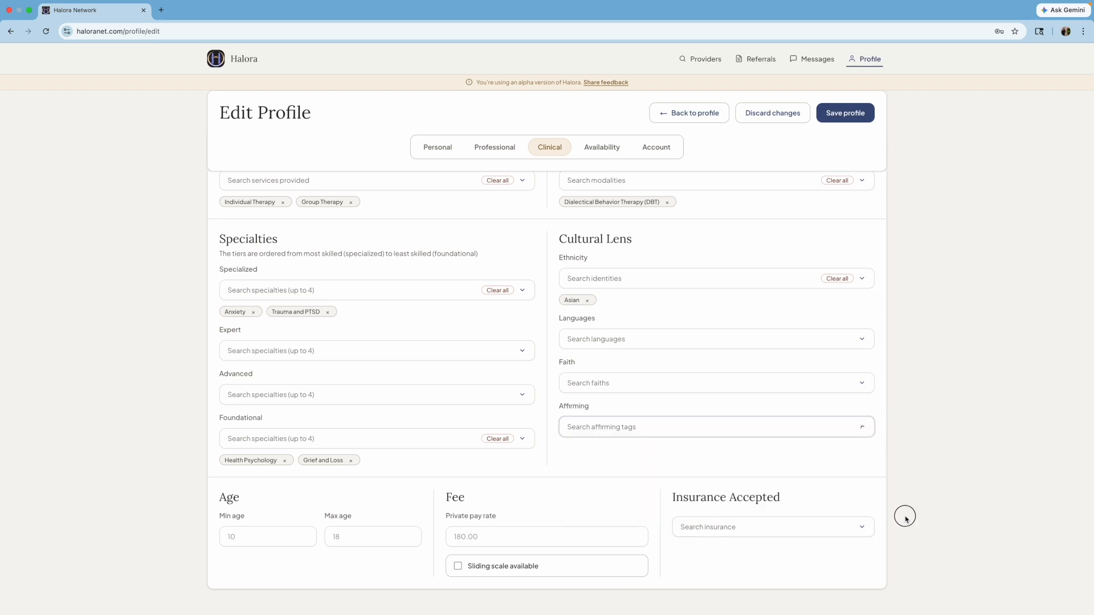
scroll(335, 255, up, 2)
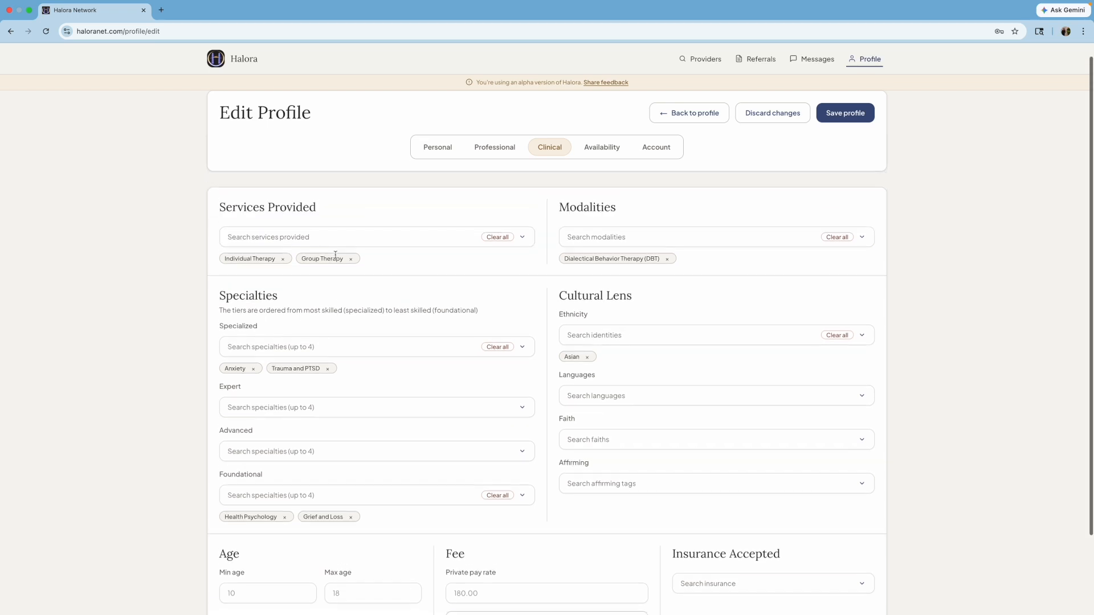
click(599, 149)
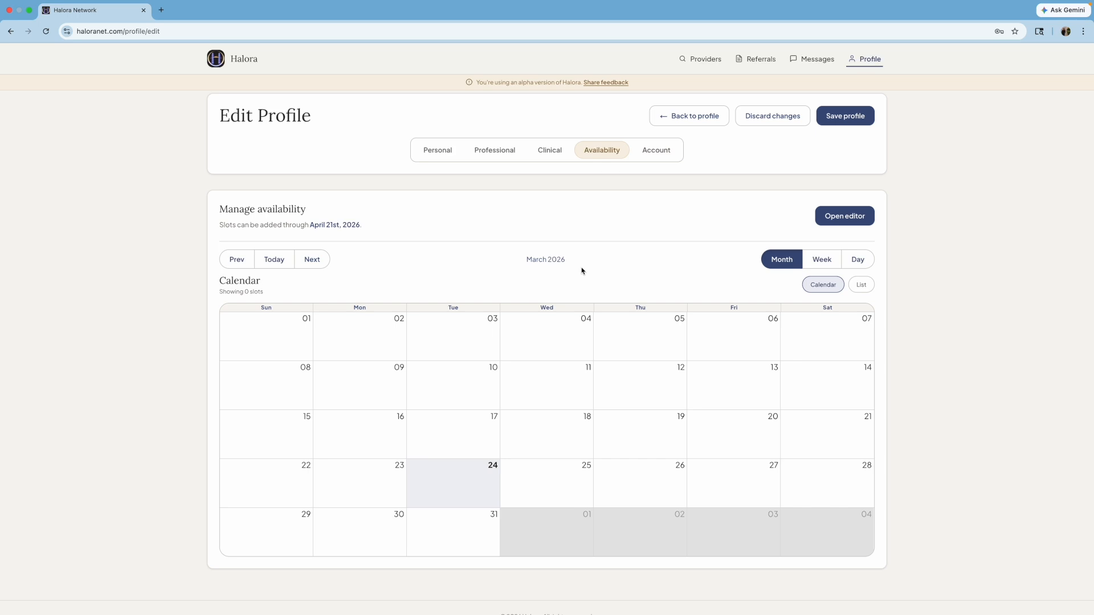
click(845, 217)
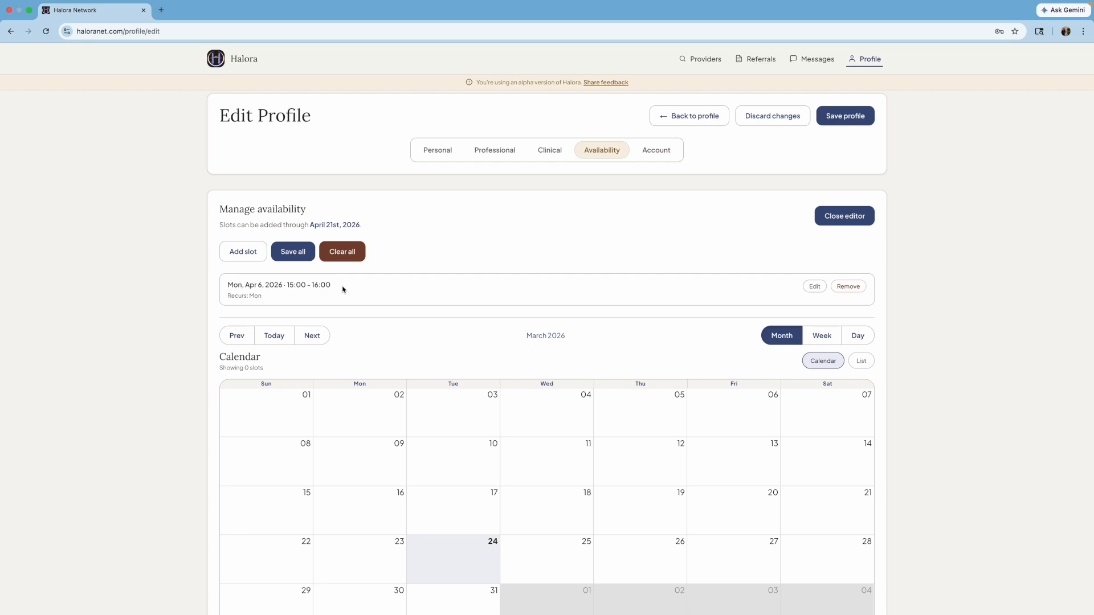
- Start a new availability slot dated March 27, 2026
click(235, 254)
scroll(480, 307, down, 3)
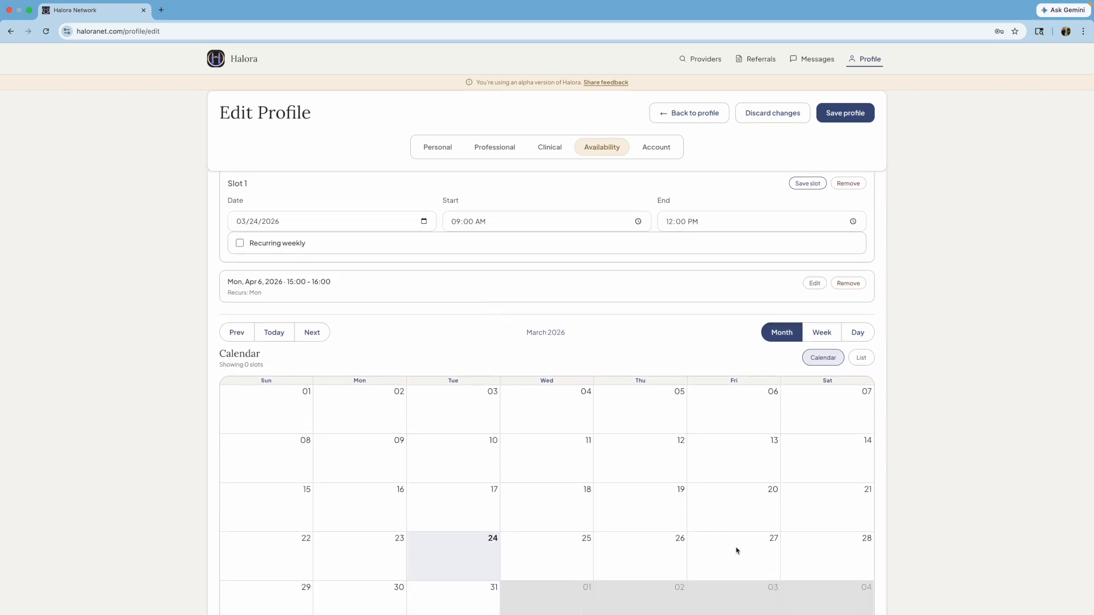
click(425, 223)
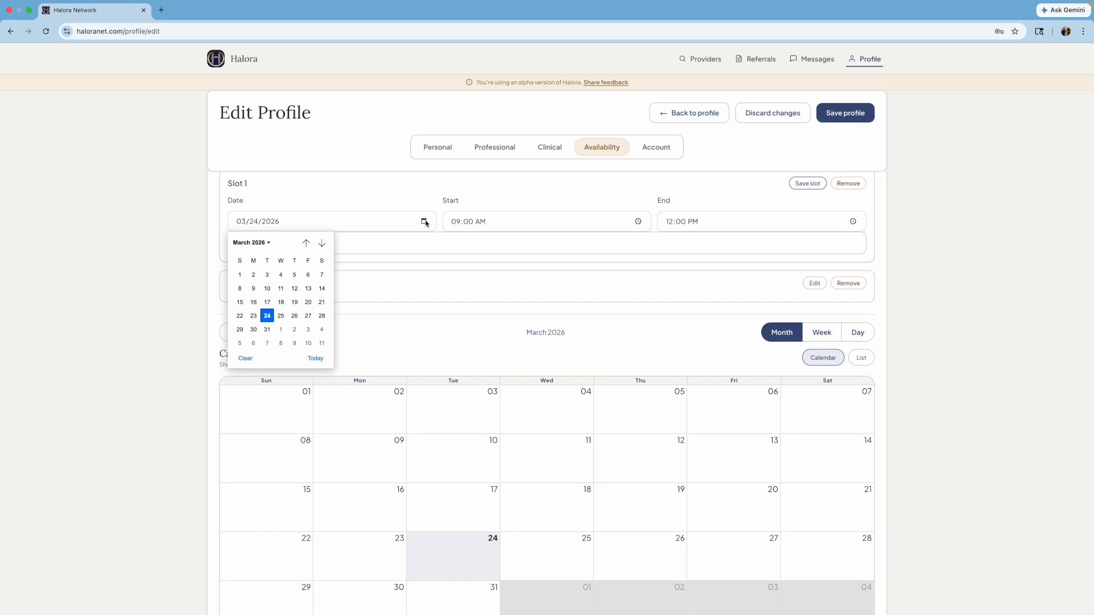
click(307, 316)
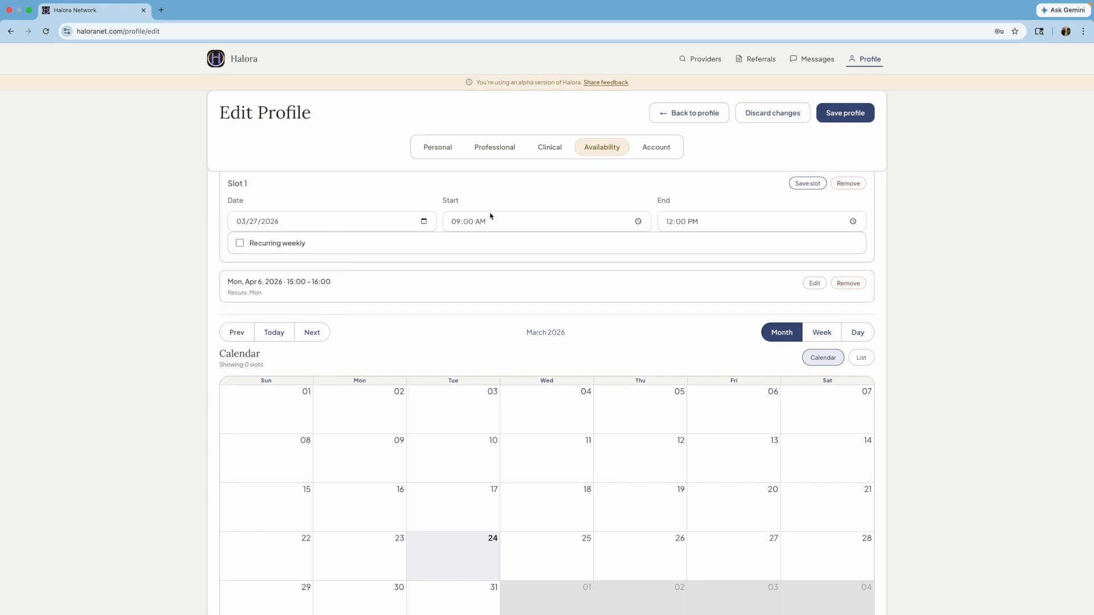
- Set the slot to 12:00 PM–1:00 PM and save it
click(637, 223)
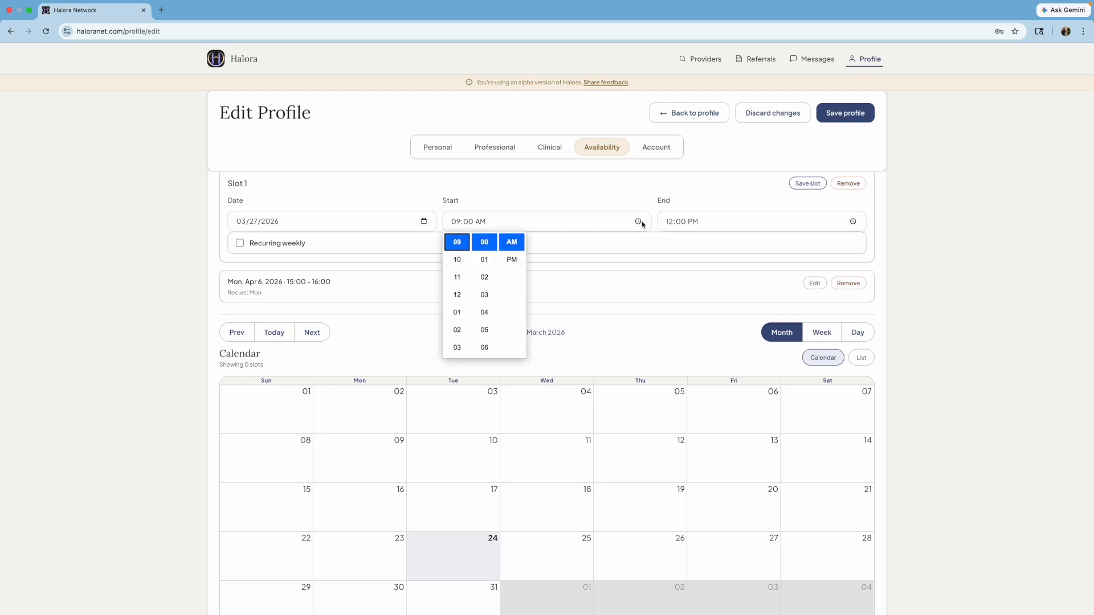
click(464, 299)
click(512, 260)
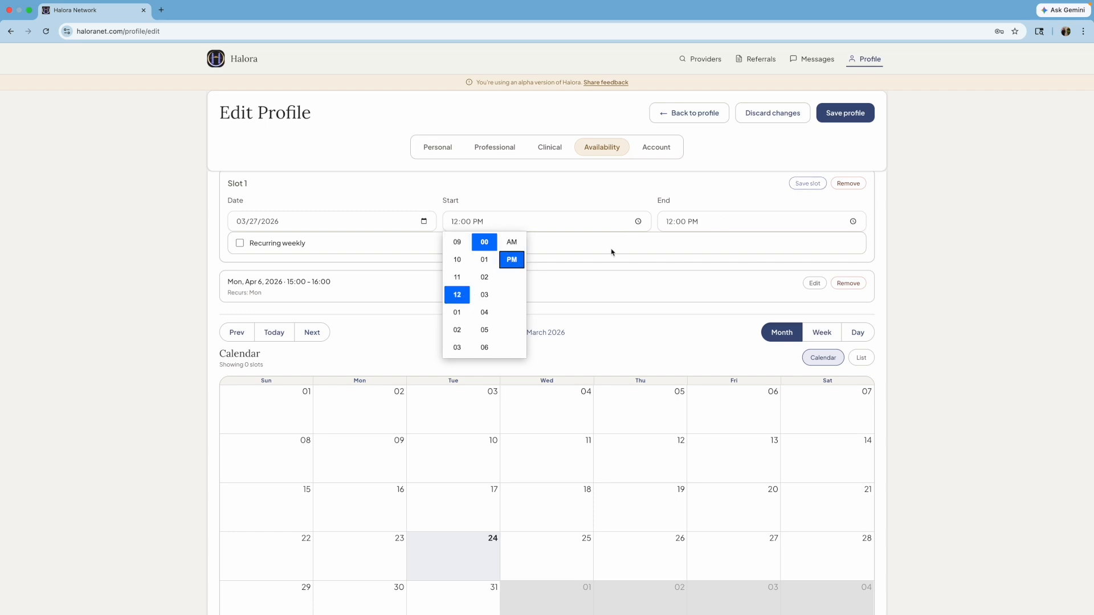
click(669, 222)
text(1)
click(706, 222)
click(695, 200)
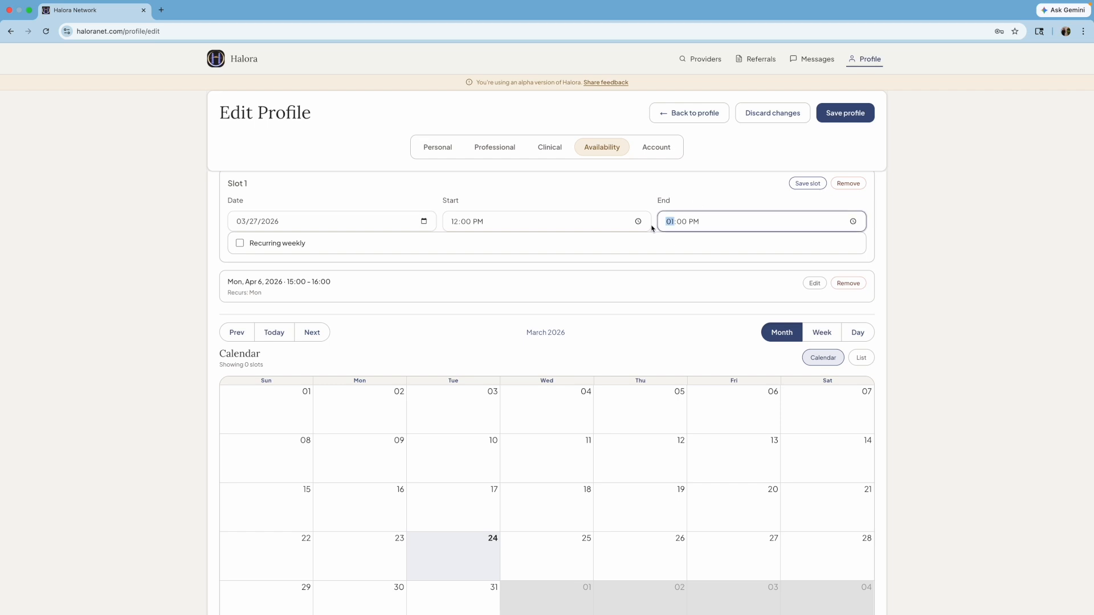
click(815, 183)
scroll(247, 345, up, 1)
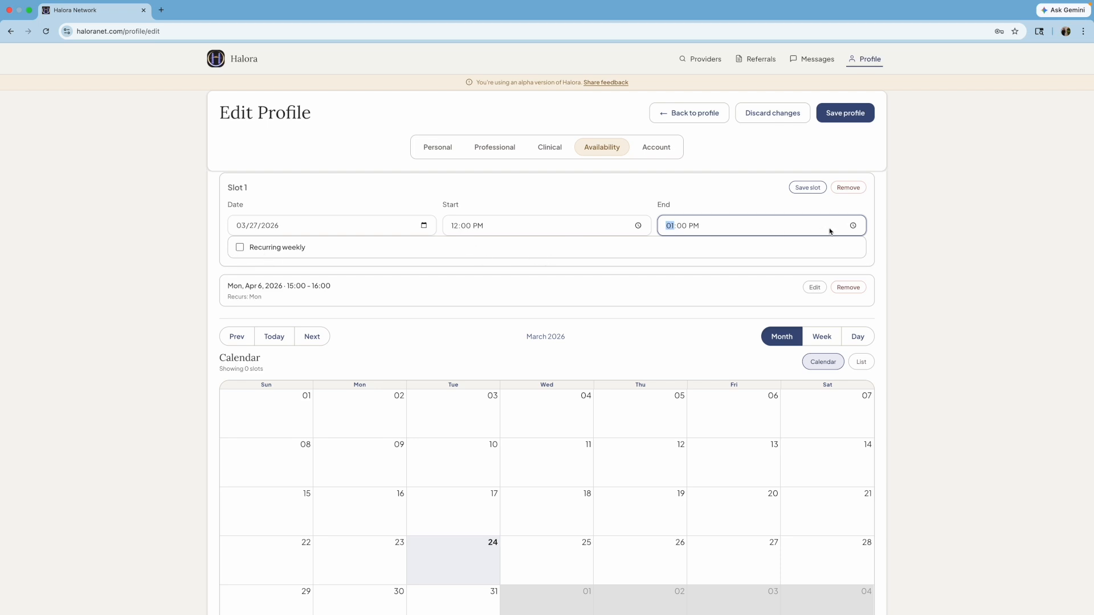
click(815, 188)
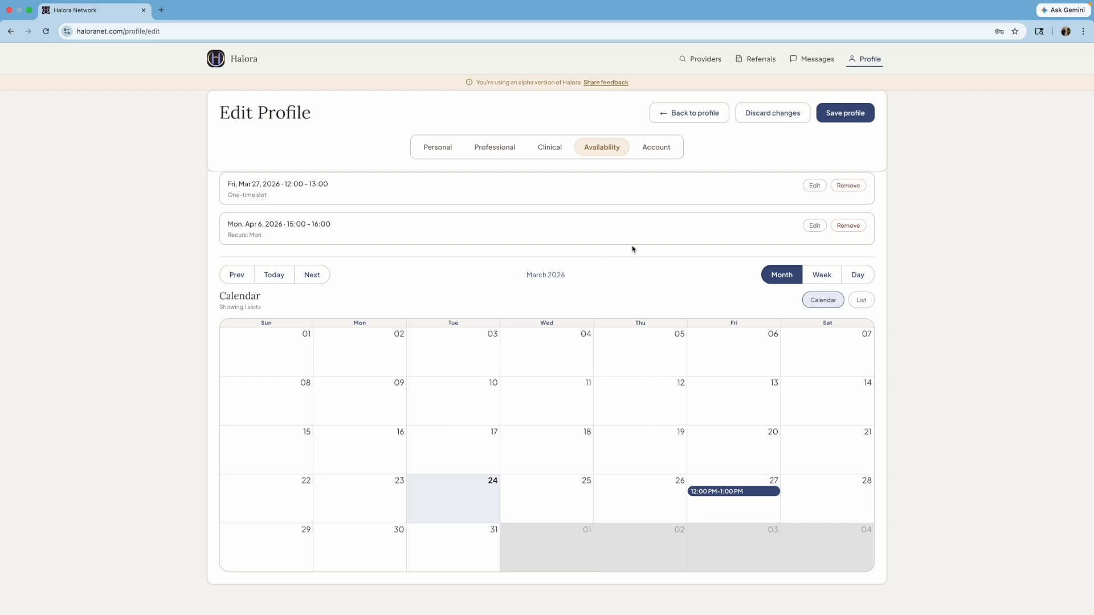
- Change the Monday April 6 slot's time to 4:00–5:00 PM
click(816, 227)
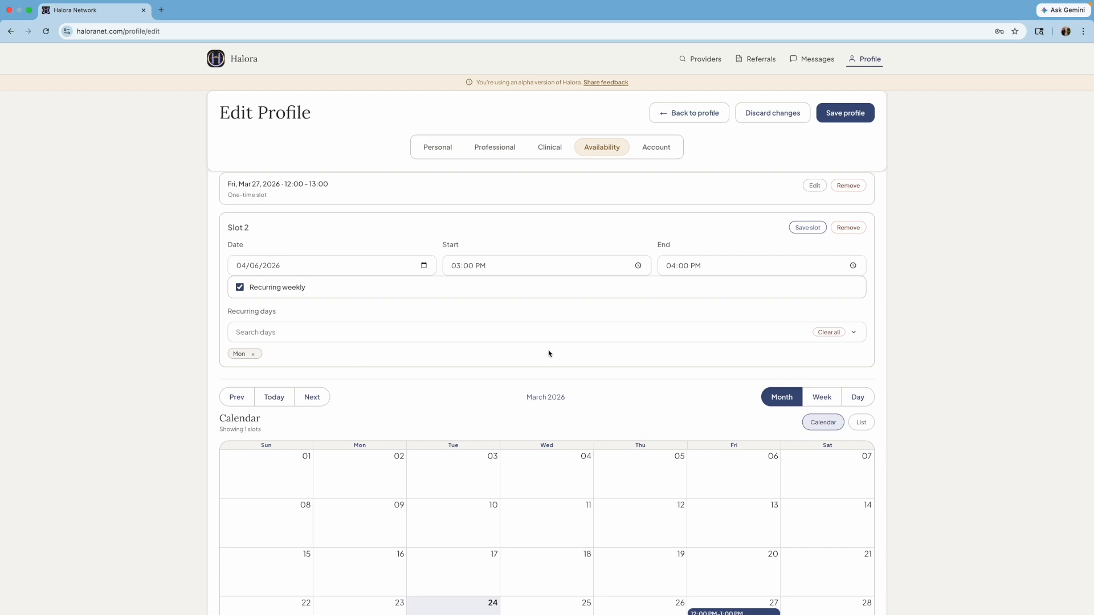
click(638, 266)
click(457, 303)
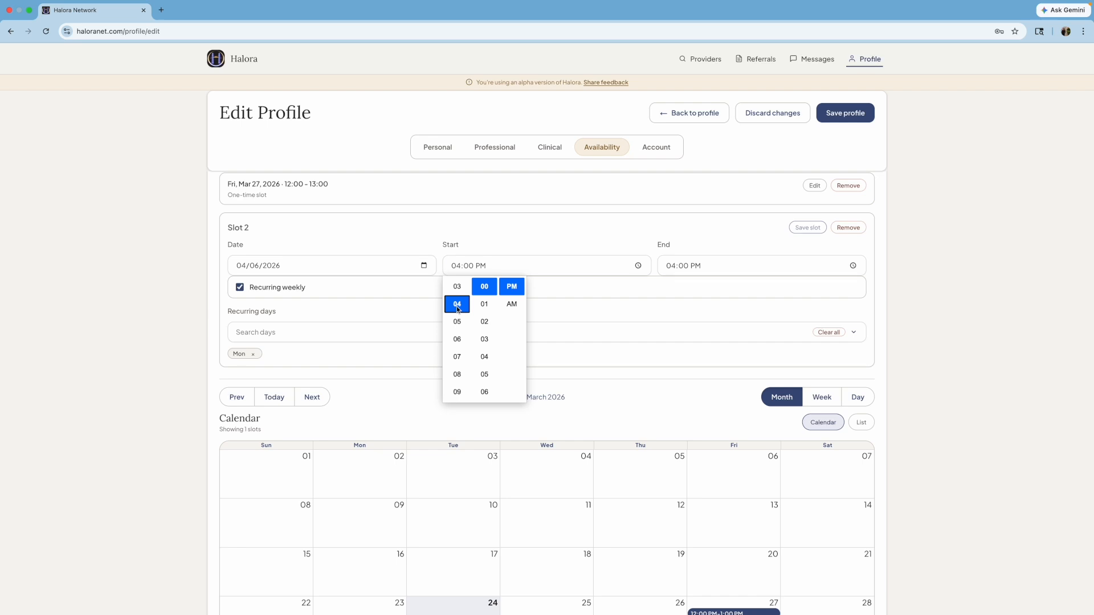
click(671, 265)
text(5)
click(626, 289)
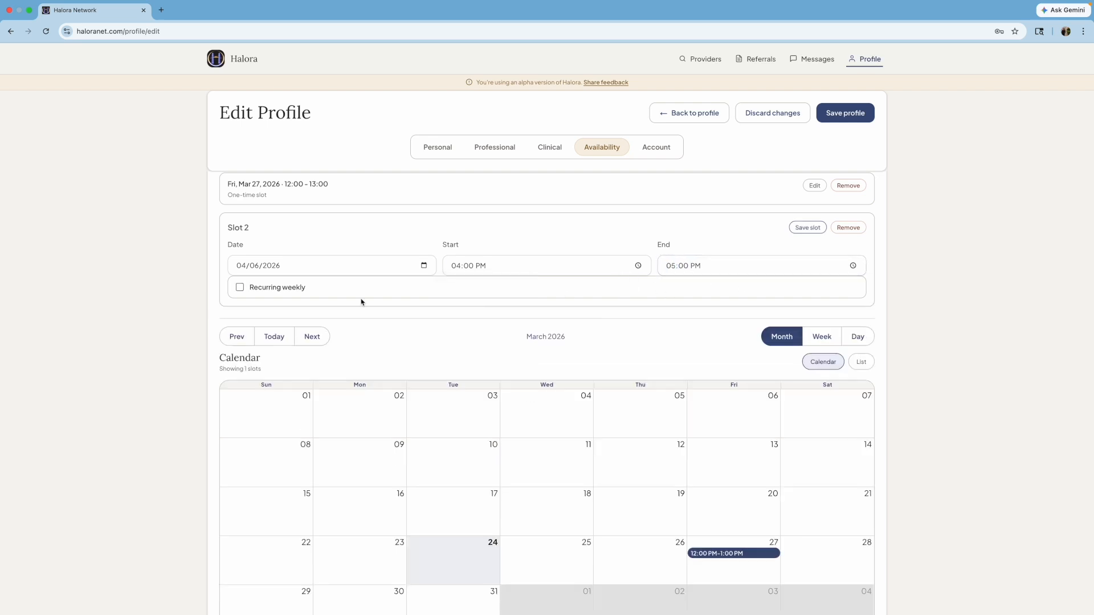
- Keep the slot recurring weekly on Mondays and save it
click(239, 288)
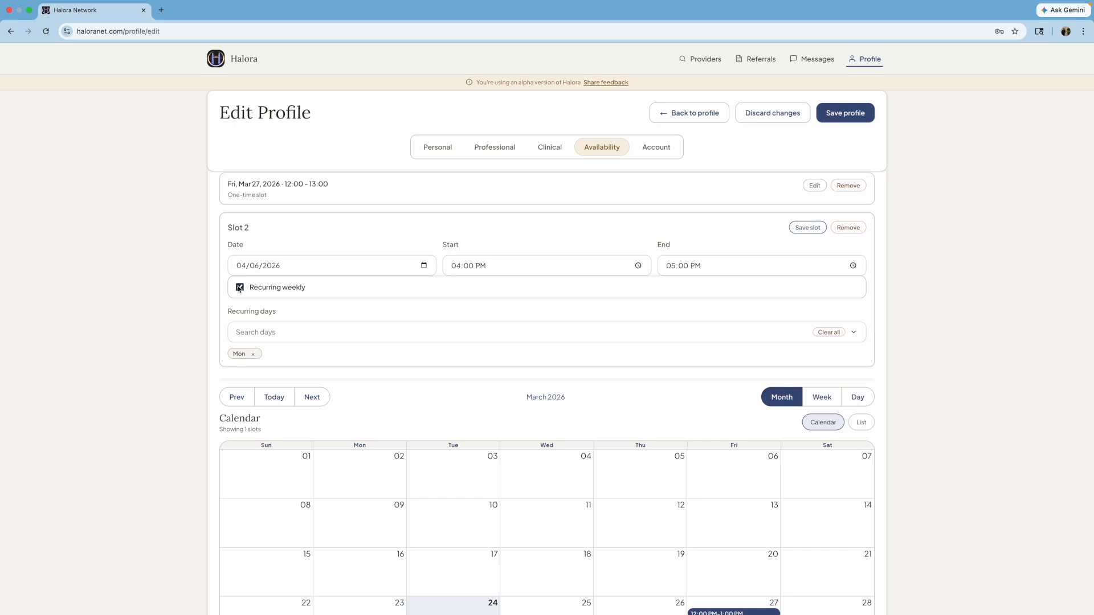
click(254, 335)
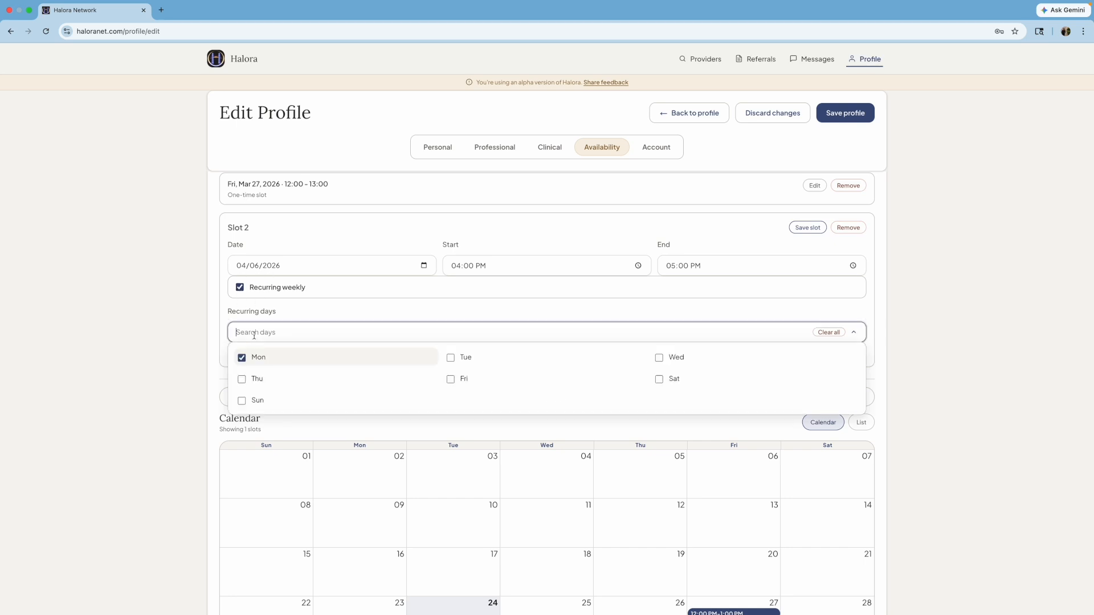
click(289, 310)
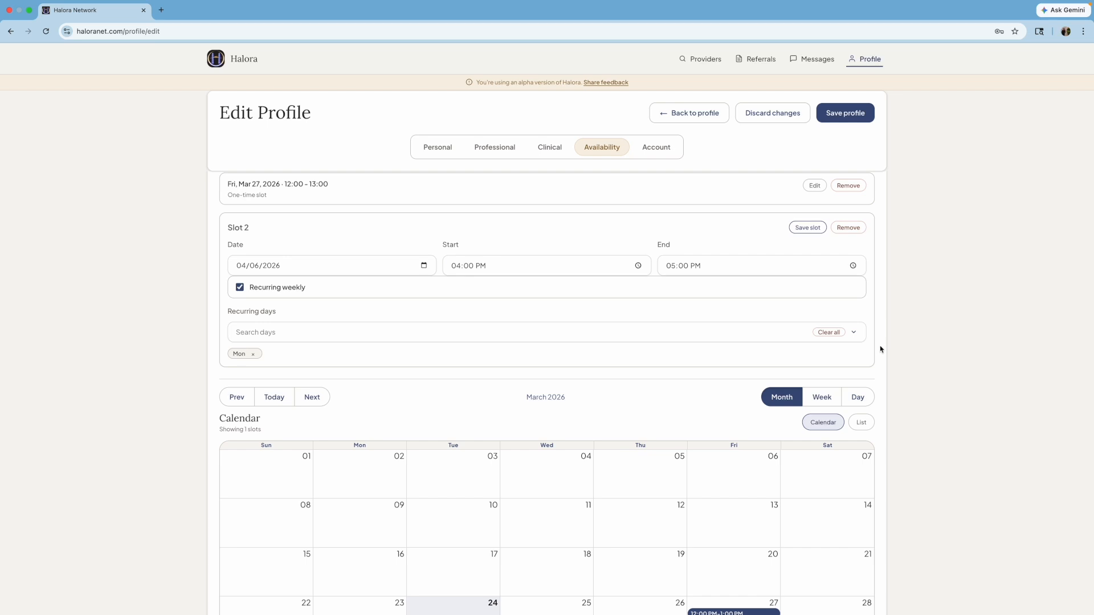
click(807, 227)
scroll(397, 316, down, 1)
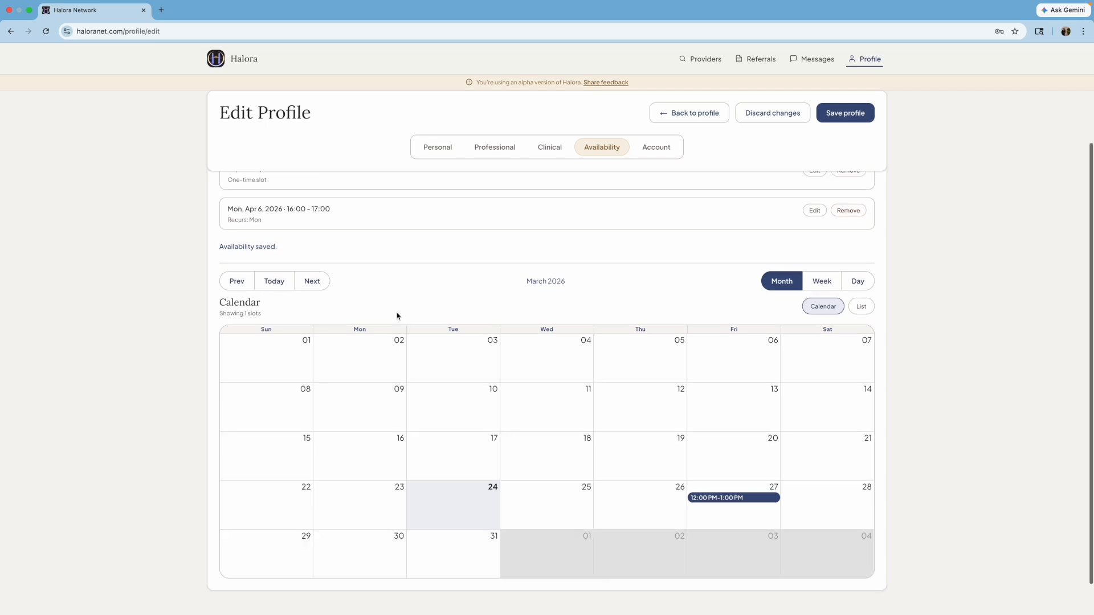
scroll(397, 317, up, 1)
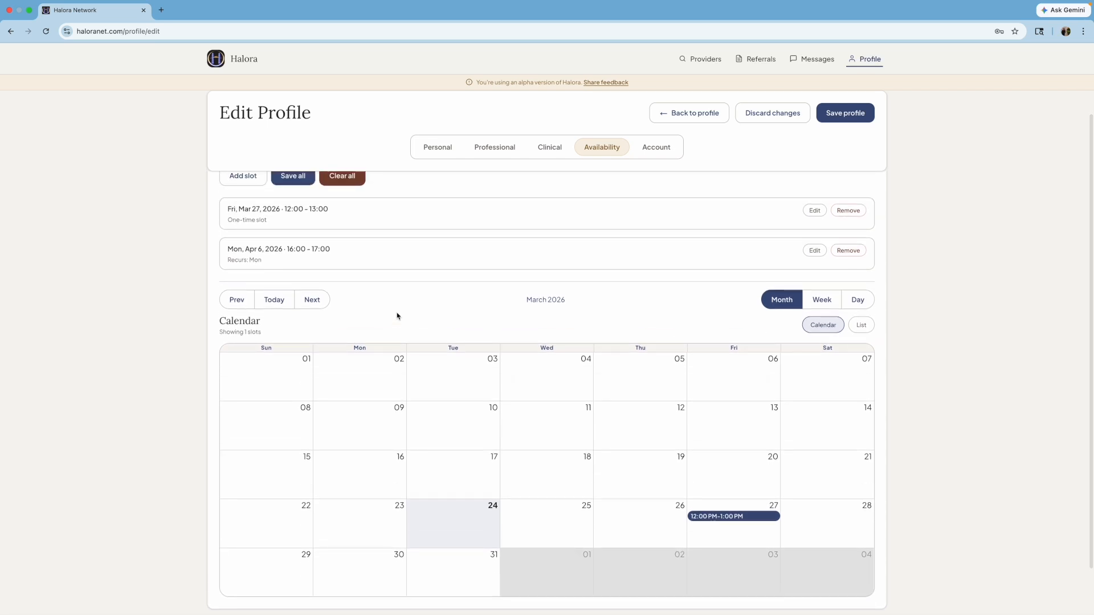
scroll(397, 317, up, 1)
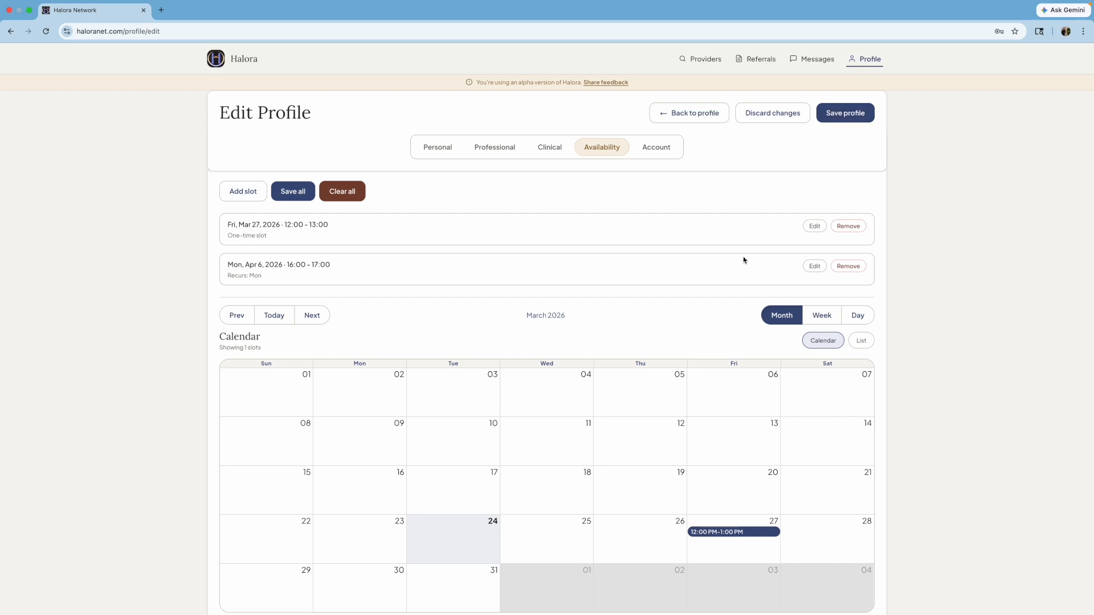
- From the Account tab, try saving the profile; it's refused over the website missing a URL
click(655, 147)
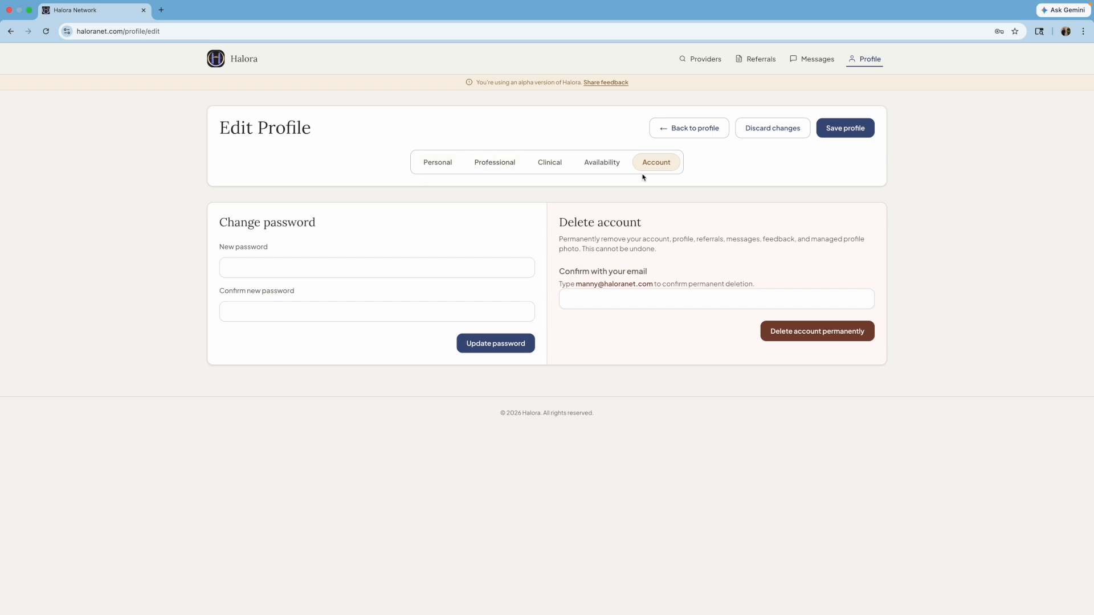
click(862, 134)
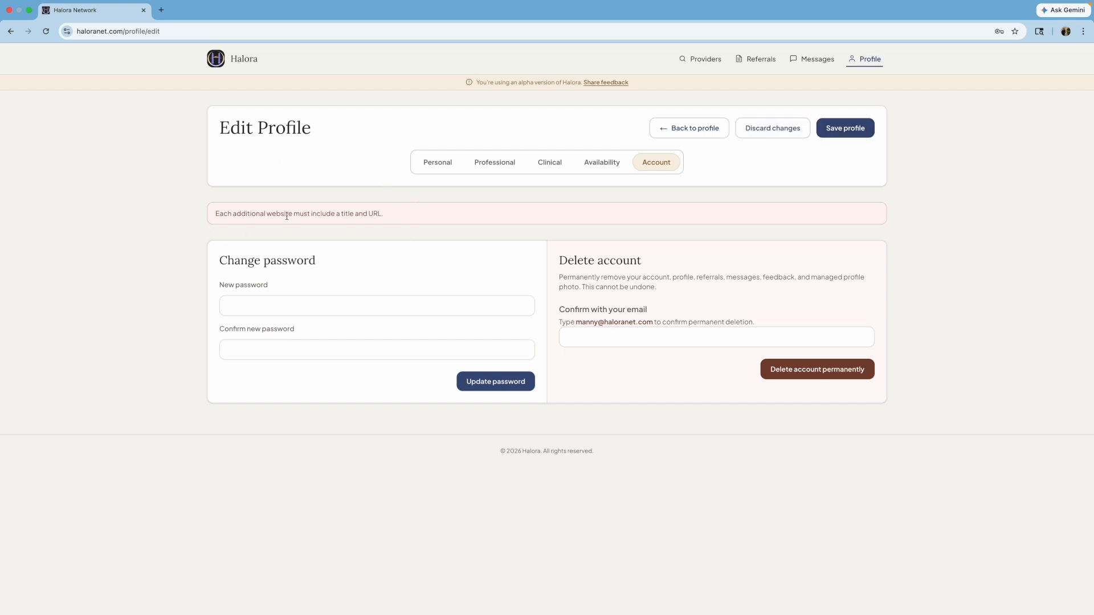
drag(286, 216, 415, 210)
click(424, 215)
- Delete the URL-less Psychology Today website on the Professional tab and save the profile
click(508, 167)
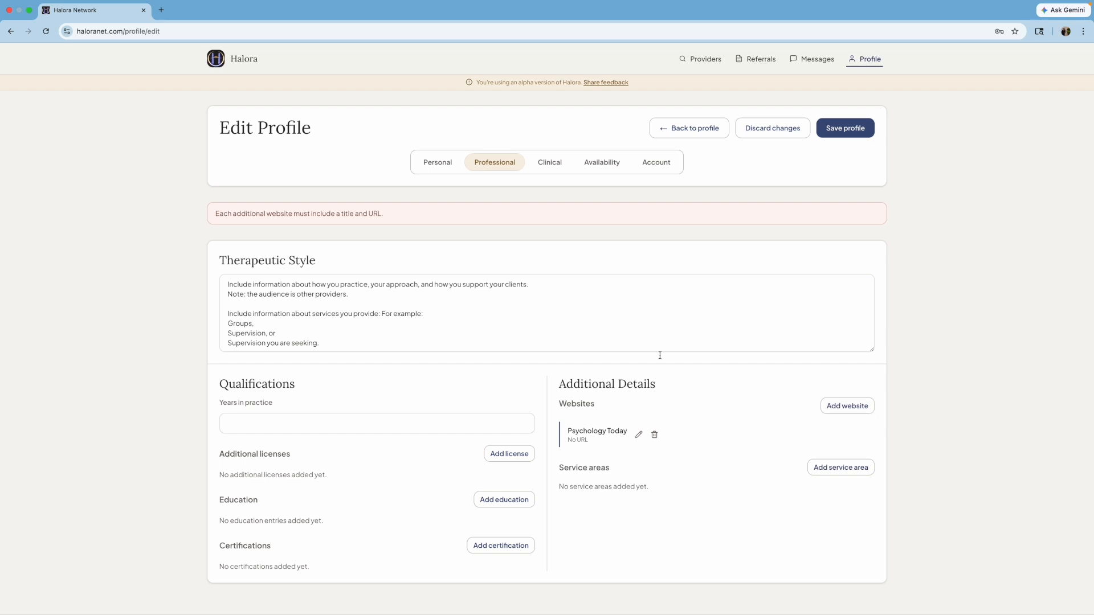
click(654, 436)
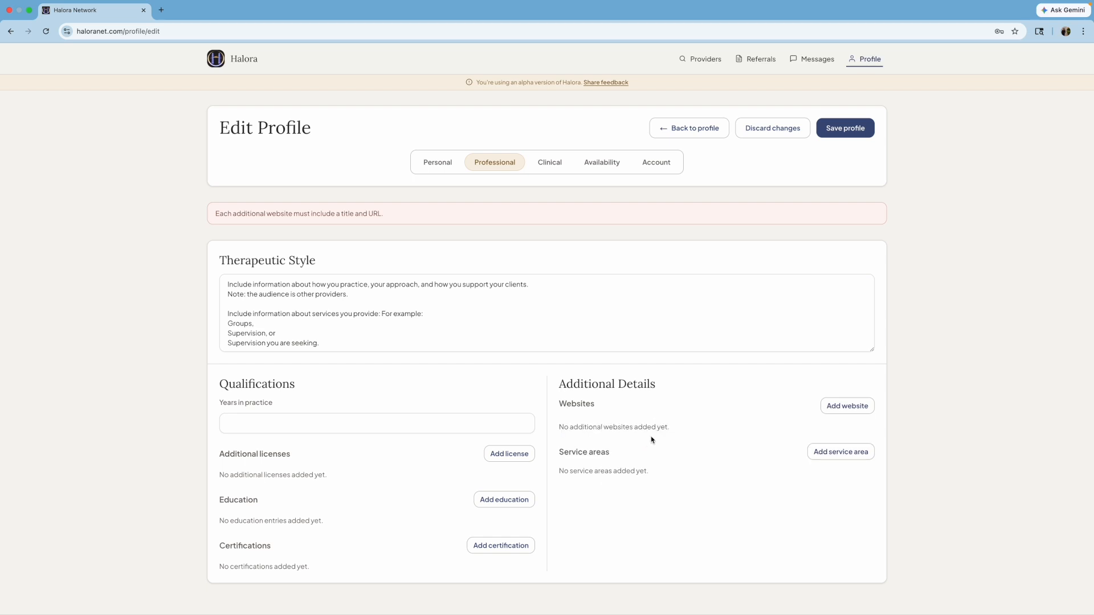
click(852, 131)
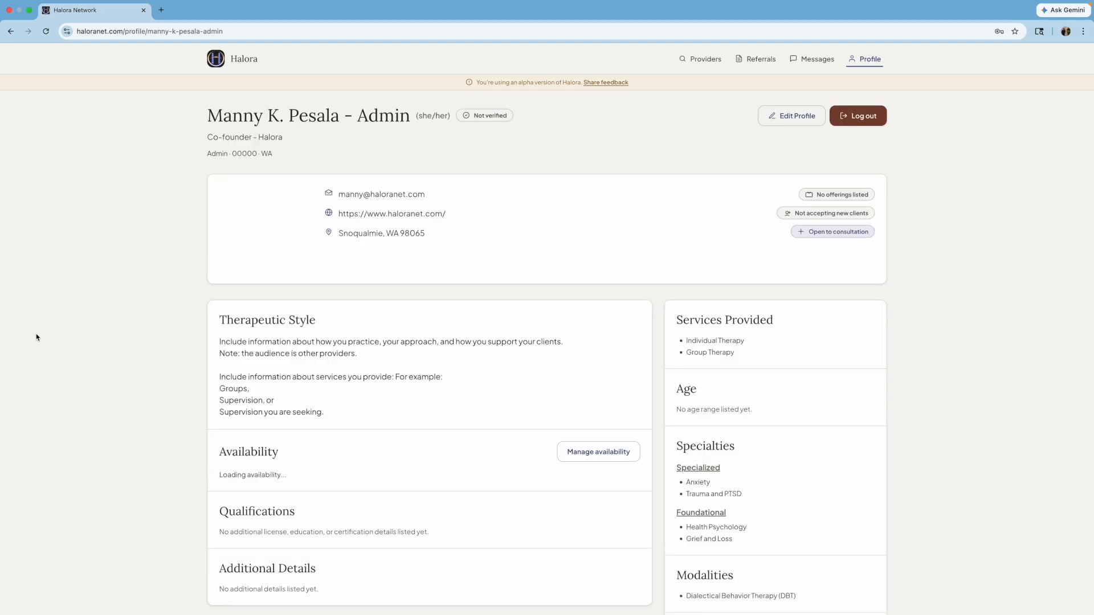
scroll(36, 337, down, 1)
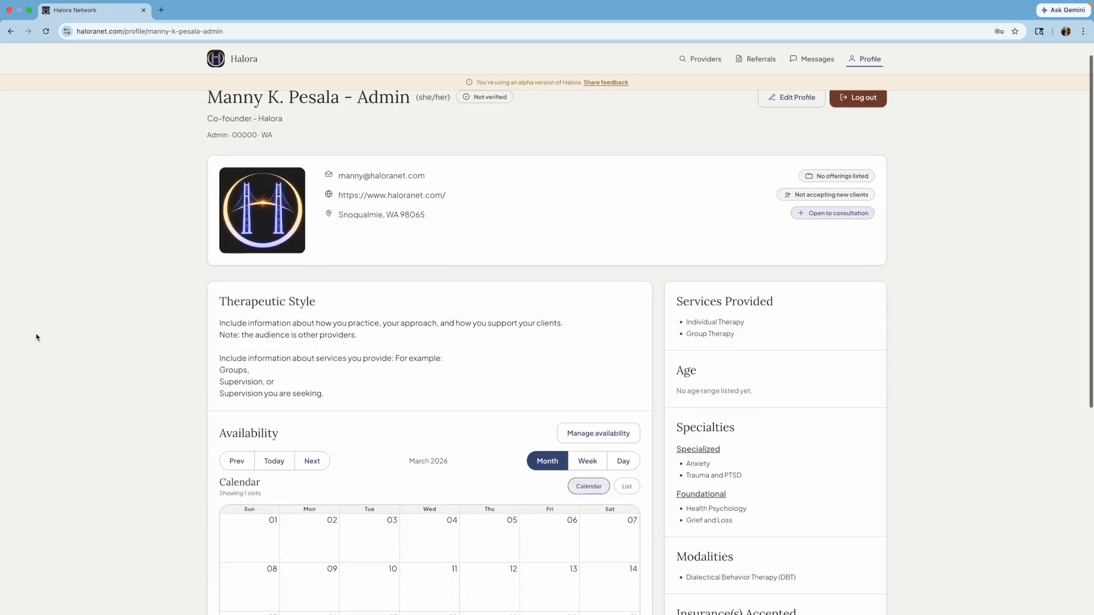
scroll(41, 339, down, 1)
scroll(44, 338, down, 10)
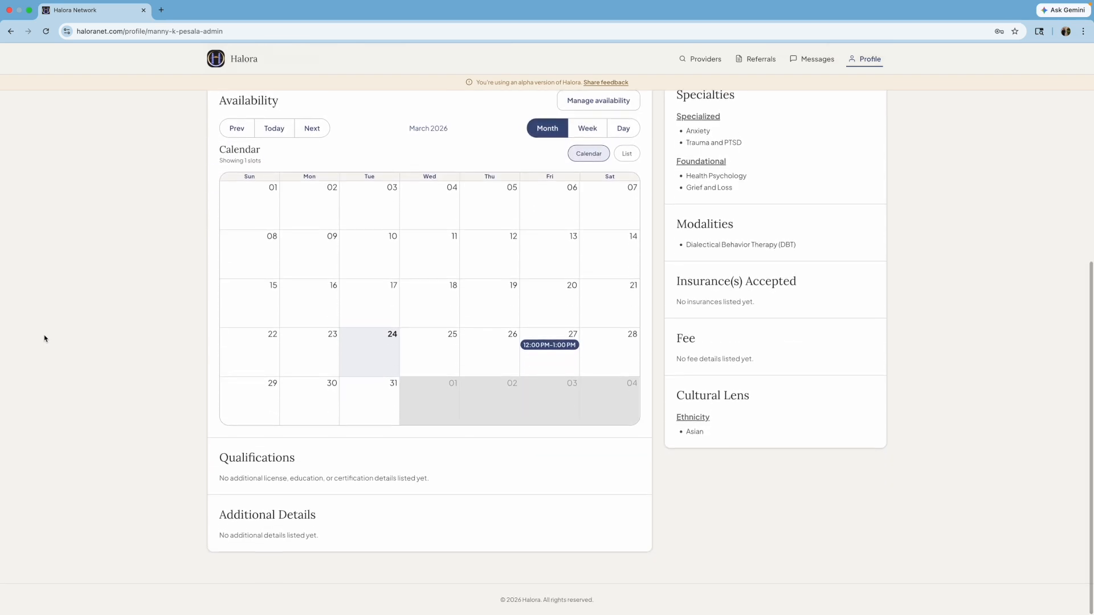
scroll(44, 338, up, 4)
scroll(45, 339, up, 6)
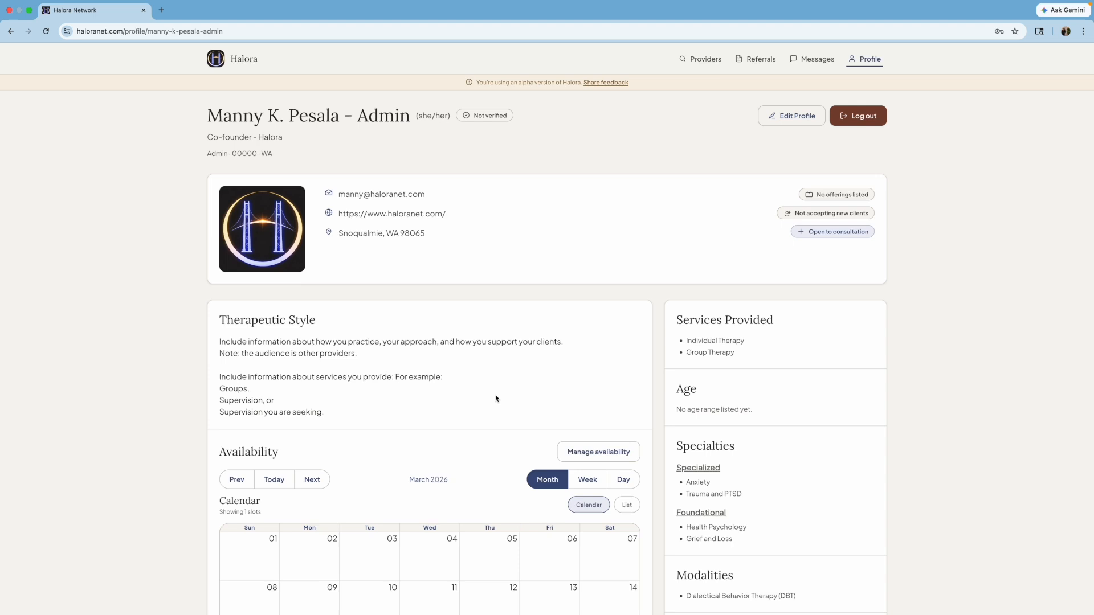
scroll(501, 398, down, 2)
scroll(500, 398, up, 2)
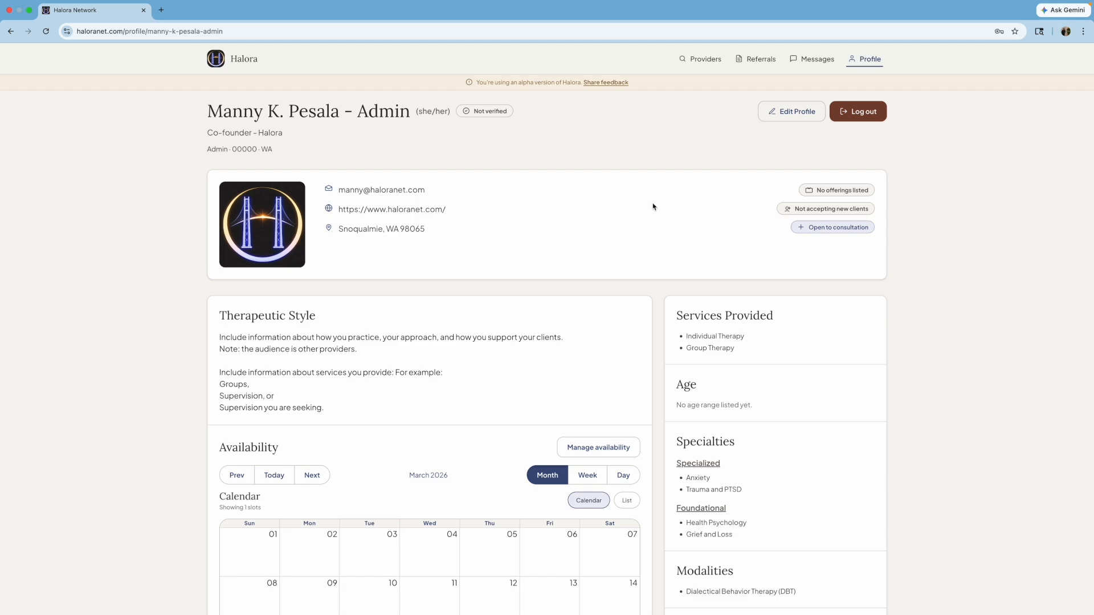
mouse_move(902, 2)
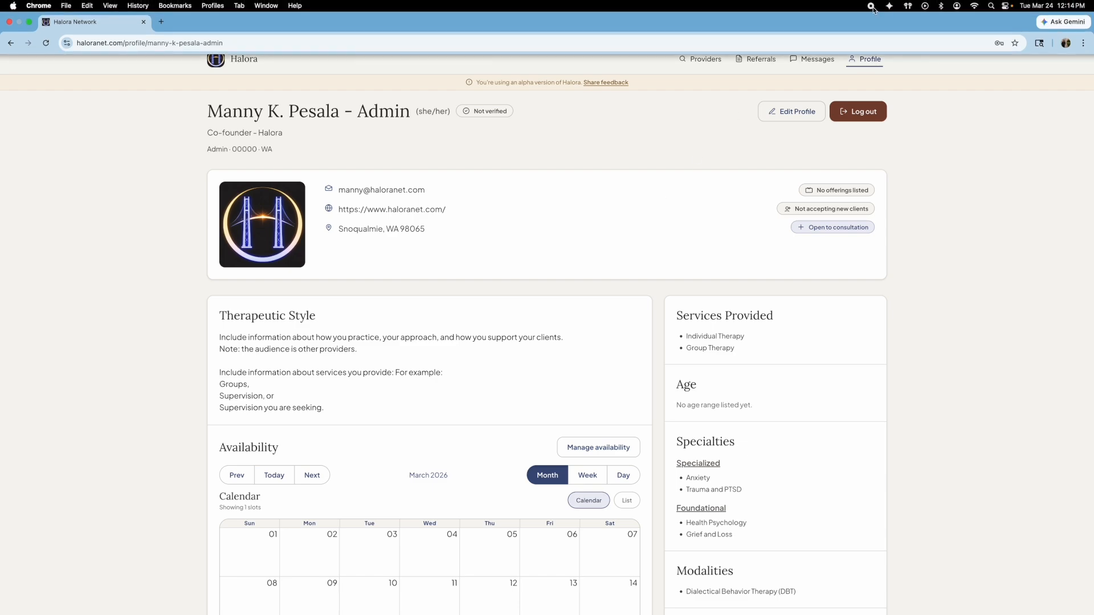